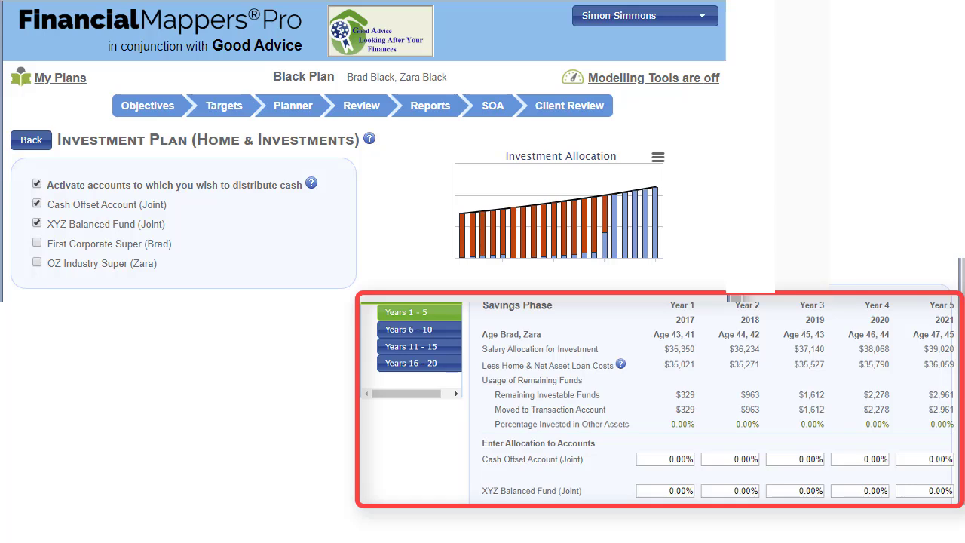
In the Years 16 - 20 savings phase, allocate 60% to the XYZ Balanced Fund (Joint) for Year 16
left_click(422, 364)
left_click(662, 490)
type("60")
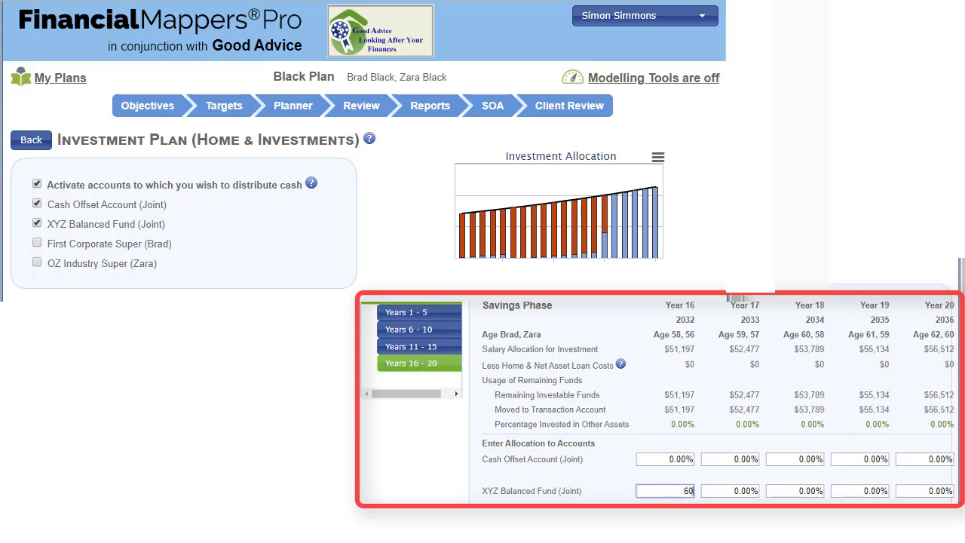
key("Return")
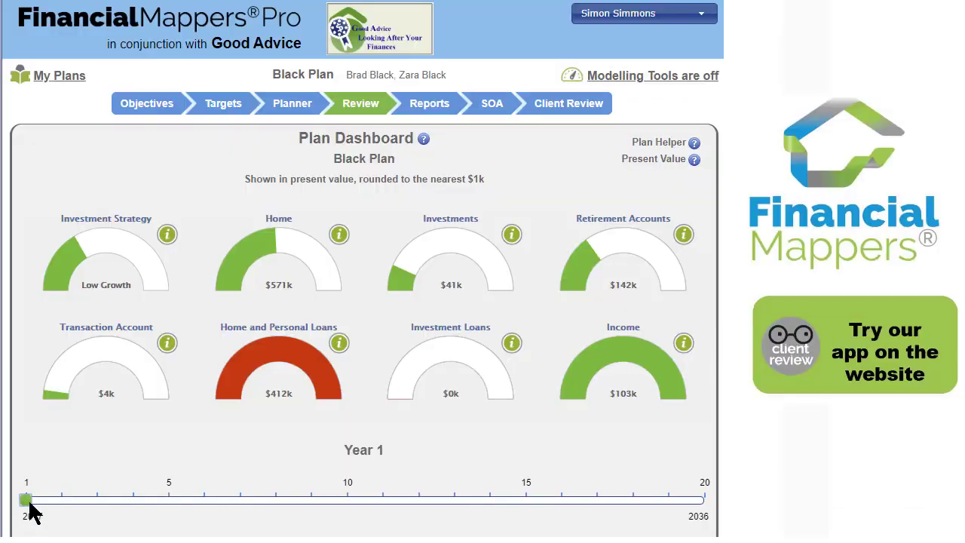
Move the Plan Dashboard to Year 20 and view the details graph for Investments
left_click_drag(28, 499, 703, 502)
left_click(512, 235)
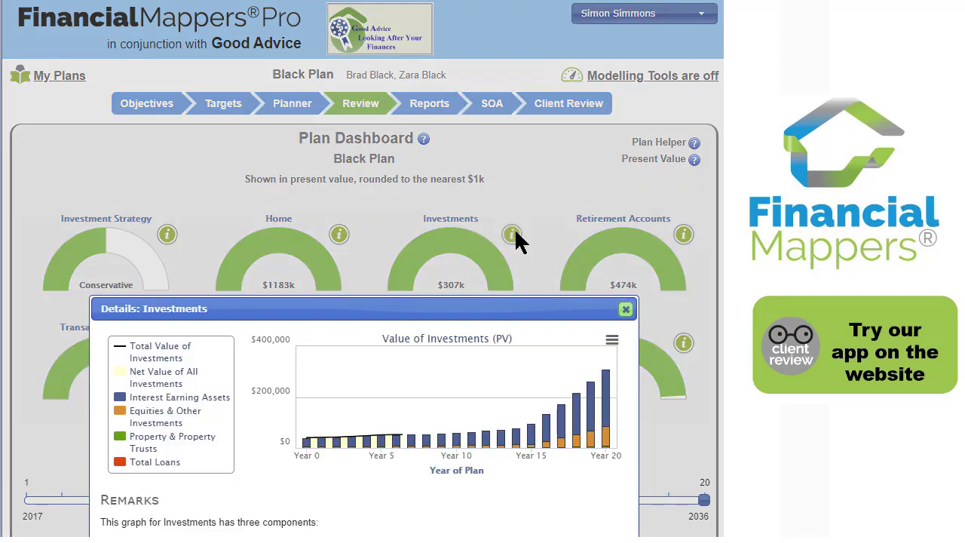
left_click(625, 309)
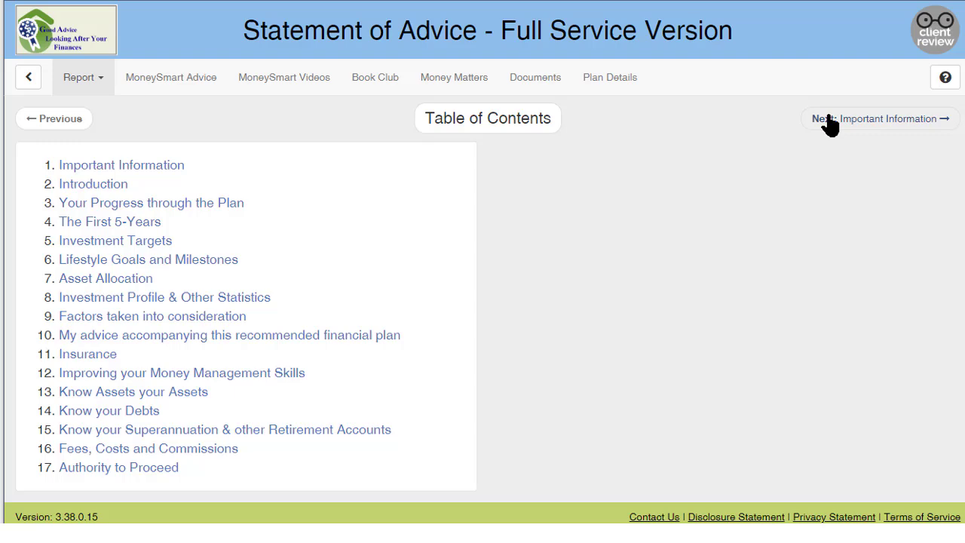
Page through the full service Statement of Advice from the table of contents past Important Information to the Introduction
left_click(827, 120)
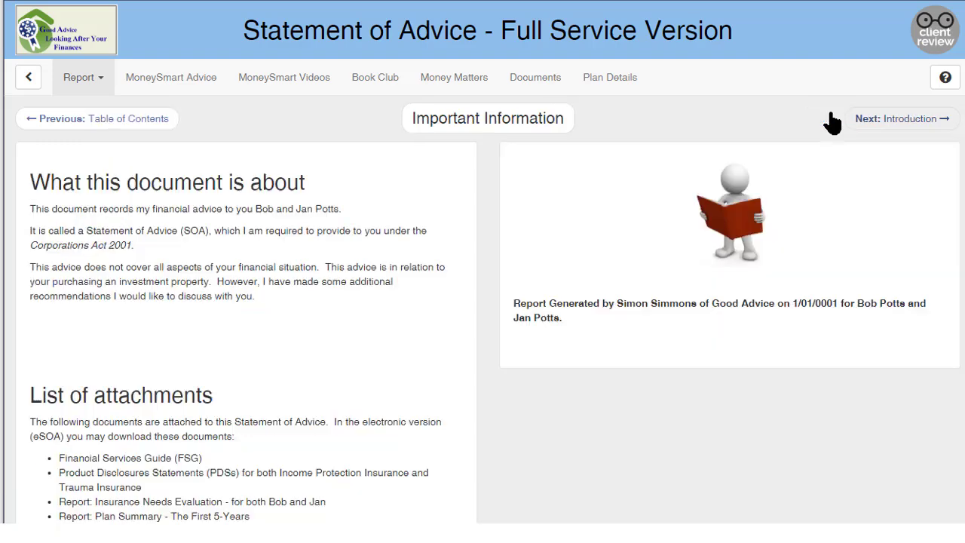
left_click(891, 125)
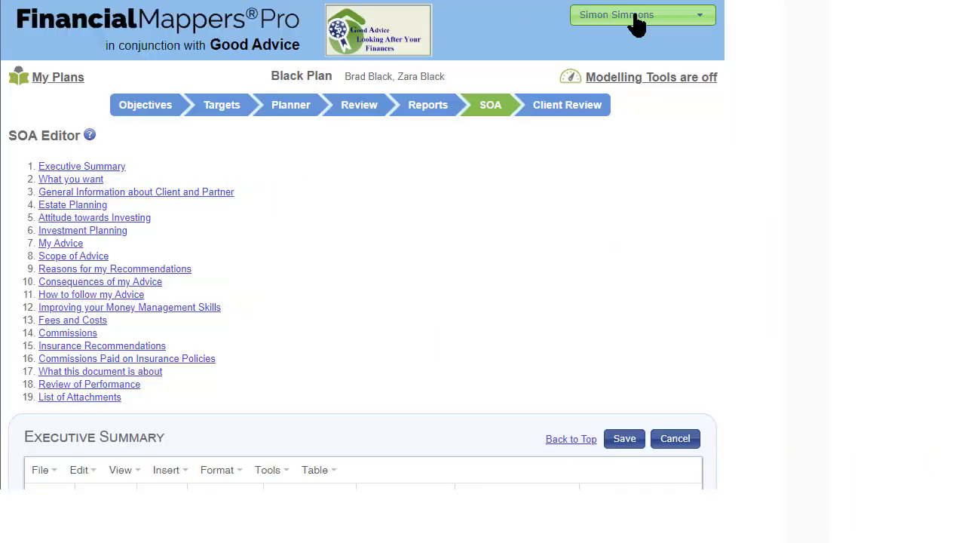
Open the Statement of Advice - Scaled Advice (RG 90) report in the Report Builder
left_click(693, 15)
left_click(631, 157)
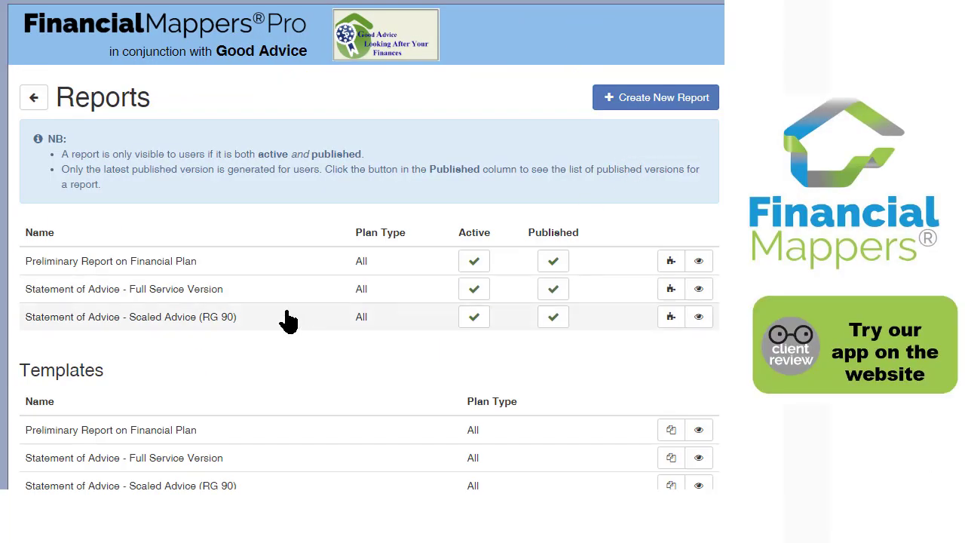
left_click(669, 323)
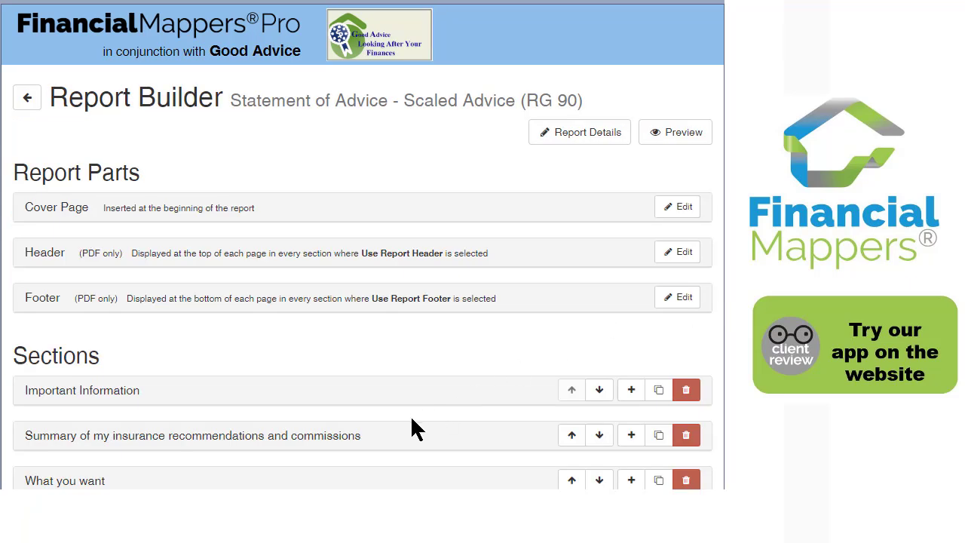
Expand the Important Information section of the report and look through its panels and the sections that follow
left_click(392, 405)
scroll(392, 405, "down", 6)
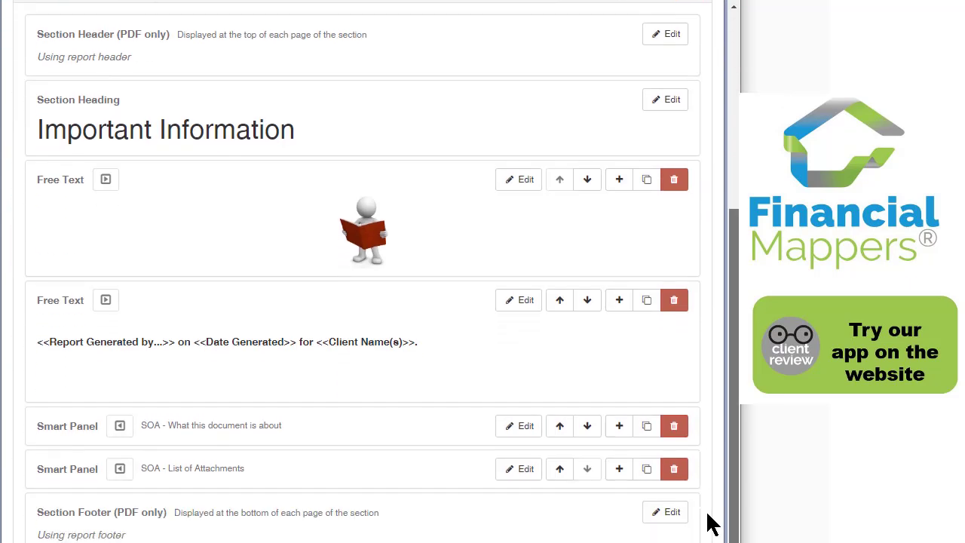
scroll(272, 143, "down", 6)
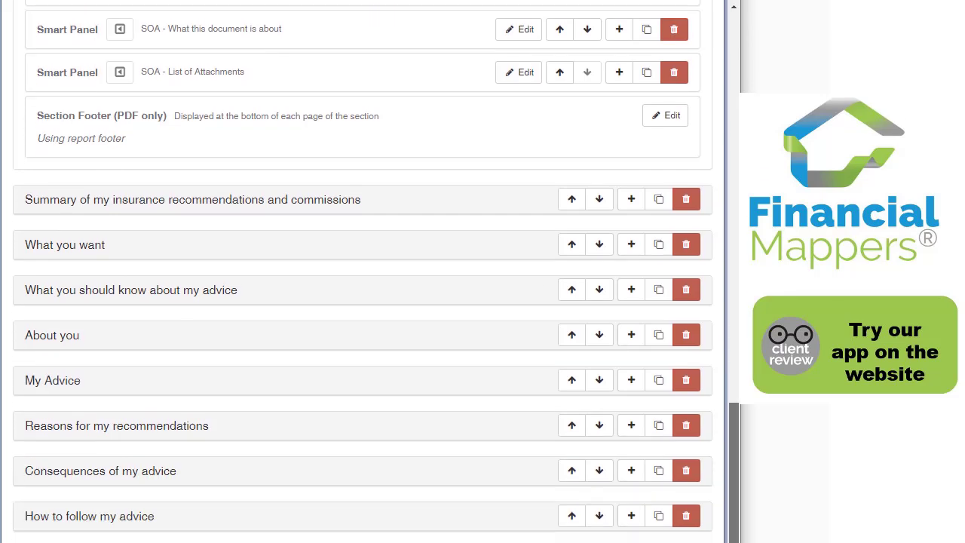
left_click(273, 143)
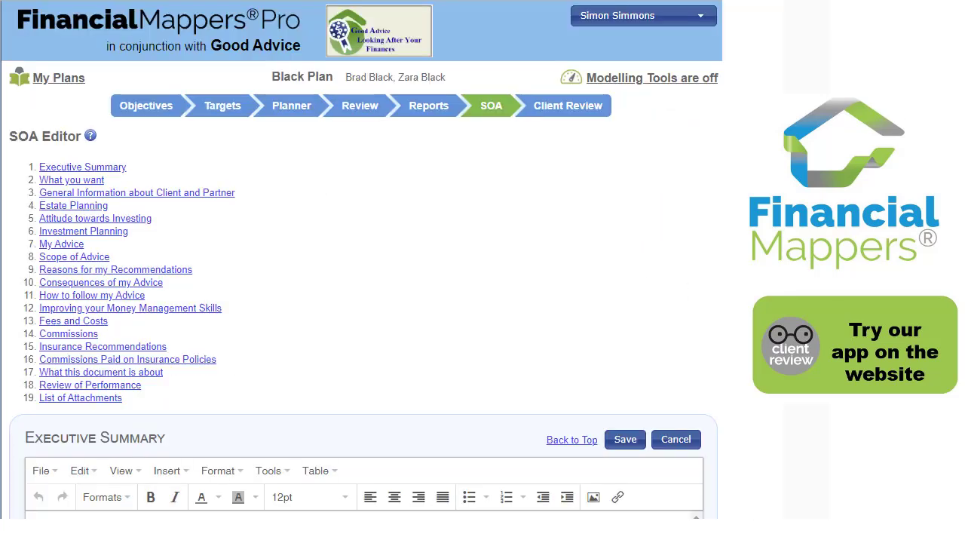
Look through the SOA Editor texts How to follow my Advice and Improving your Money Management Skills
scroll(362, 271, "down", 2)
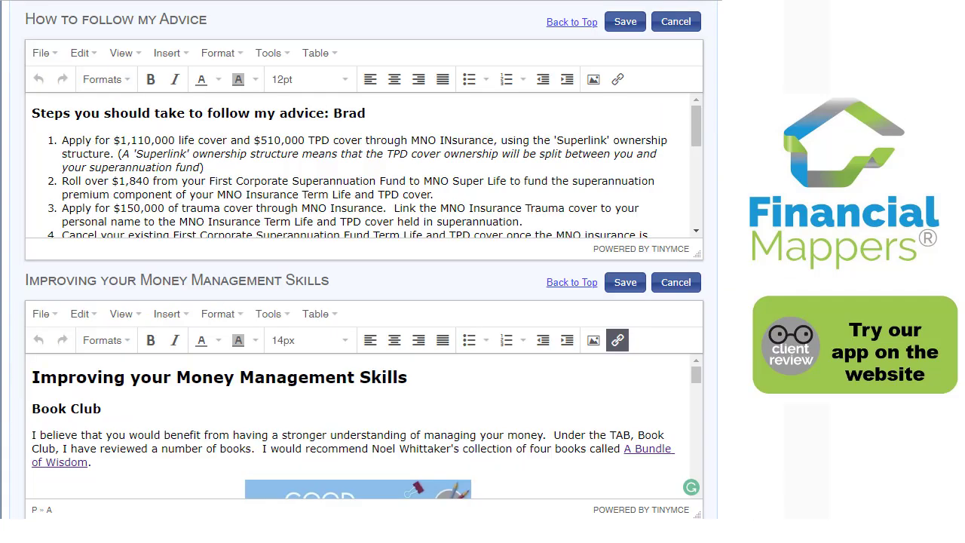
left_click_drag(695, 370, 714, 422)
scroll(714, 422, "up", 10)
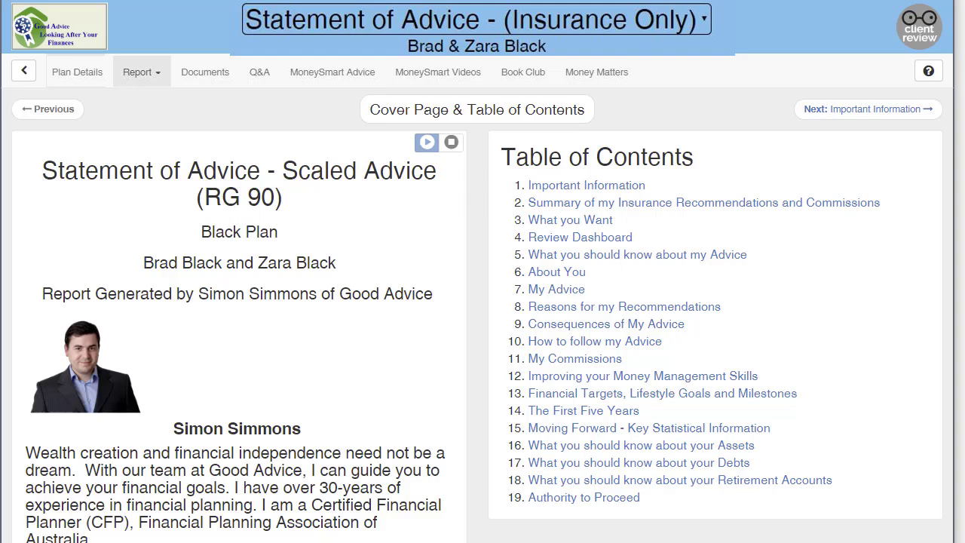
Go through Important Information to the insurance recommendations summary and inspect the Net Investments & Retirement Funds graphs at Year 20
left_click(901, 111)
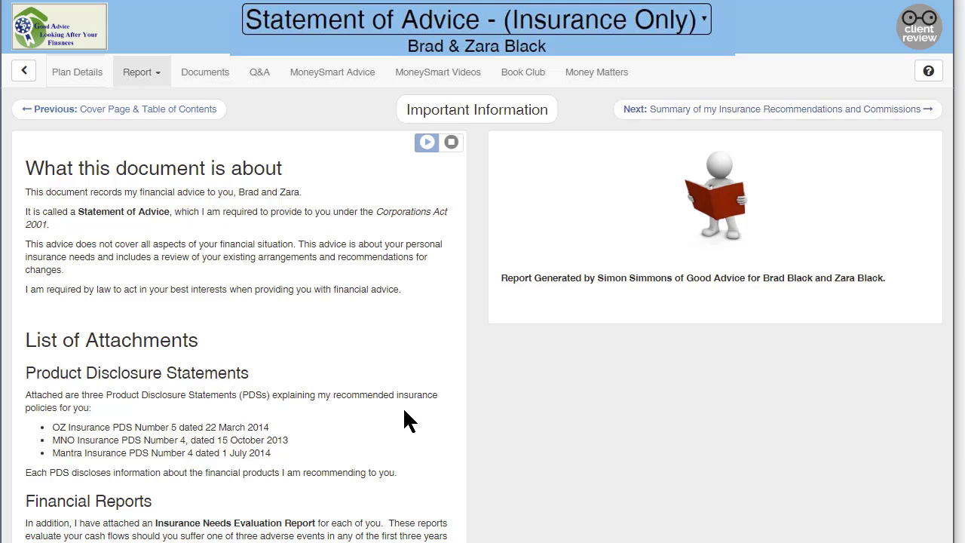
left_click(821, 117)
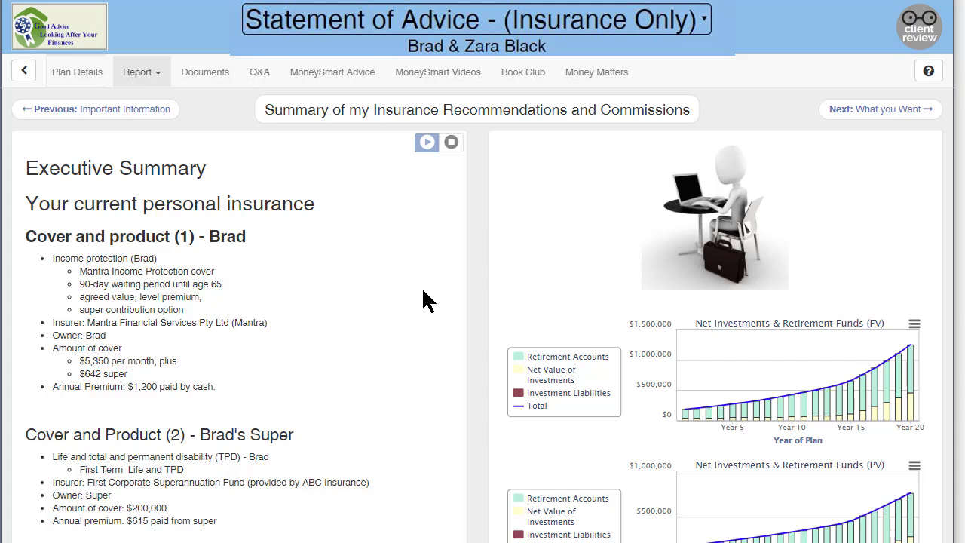
mouse_move(778, 400)
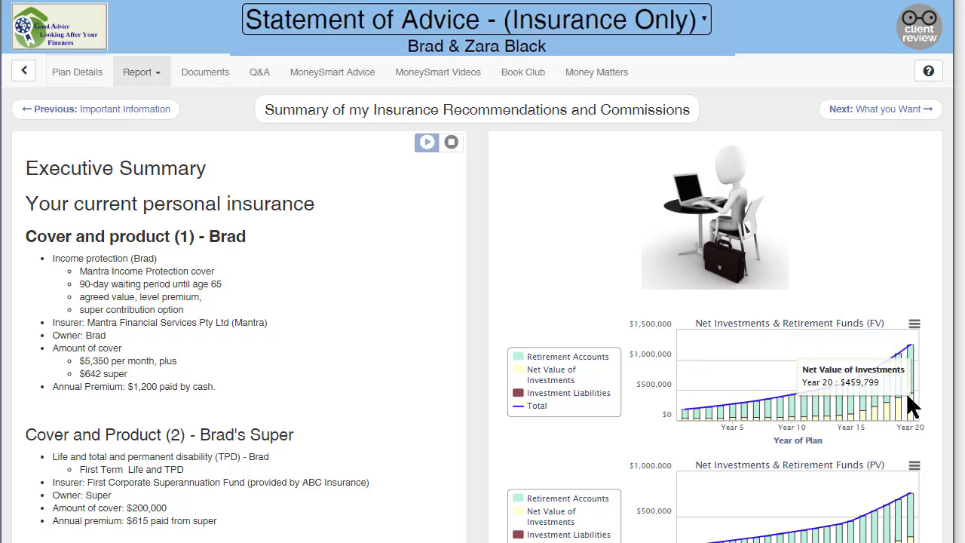
mouse_move(905, 533)
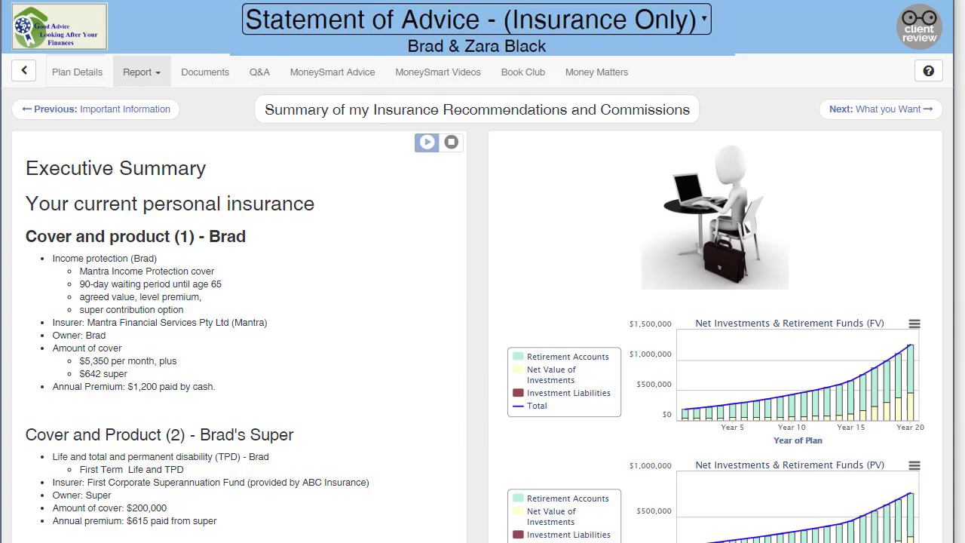
Advance past What you Want to the Review Dashboard and move its year slider to Year 20
left_click(878, 108)
left_click(886, 110)
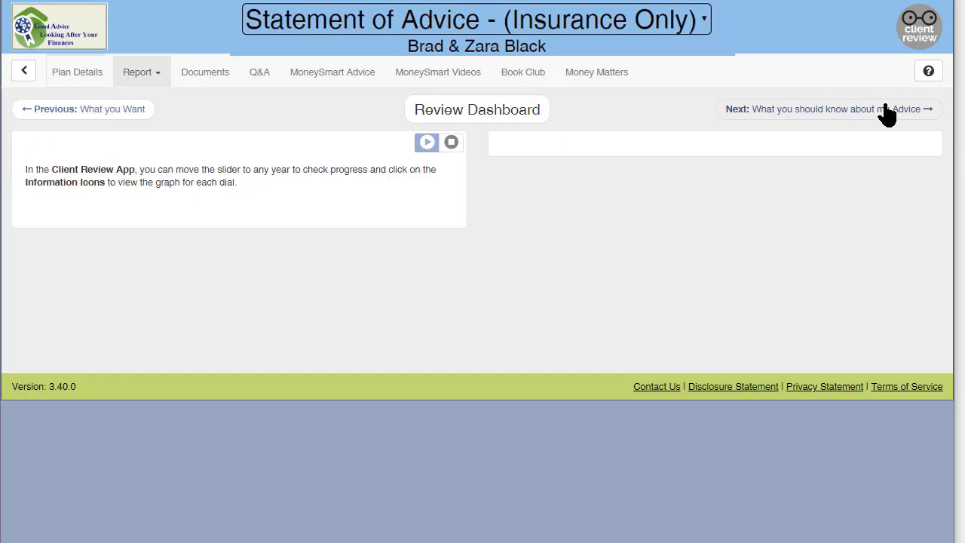
left_click_drag(505, 414, 924, 416)
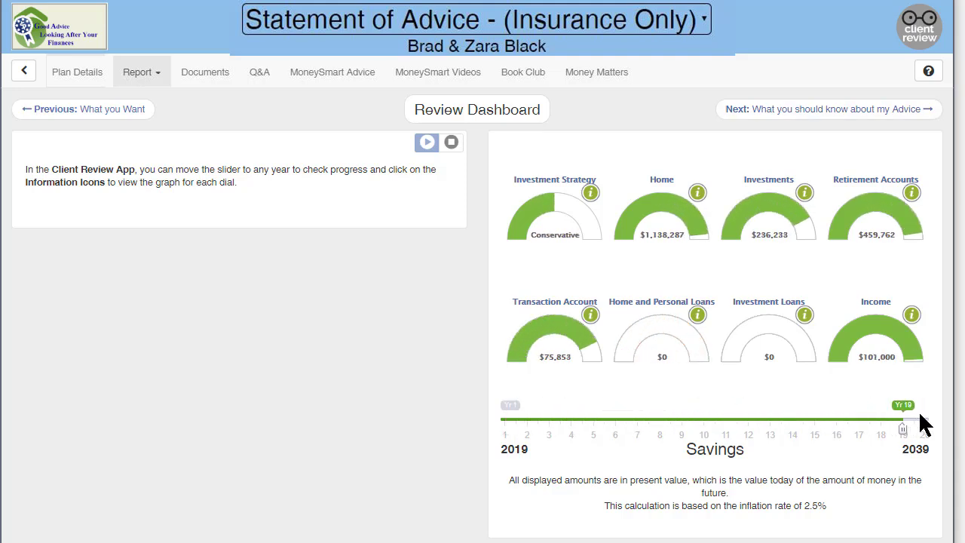
Play the audio reading of the Review Dashboard text and stop it
left_click(426, 142)
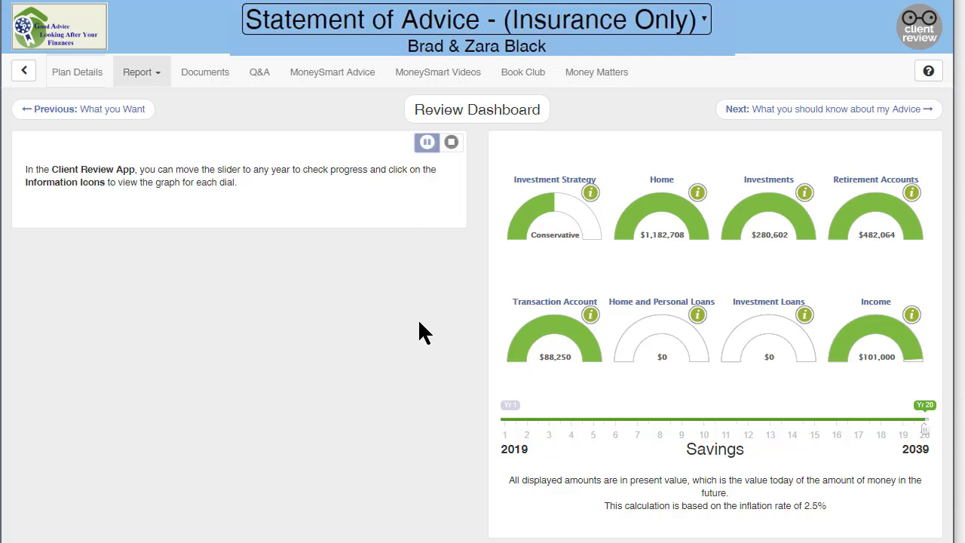
left_click(450, 142)
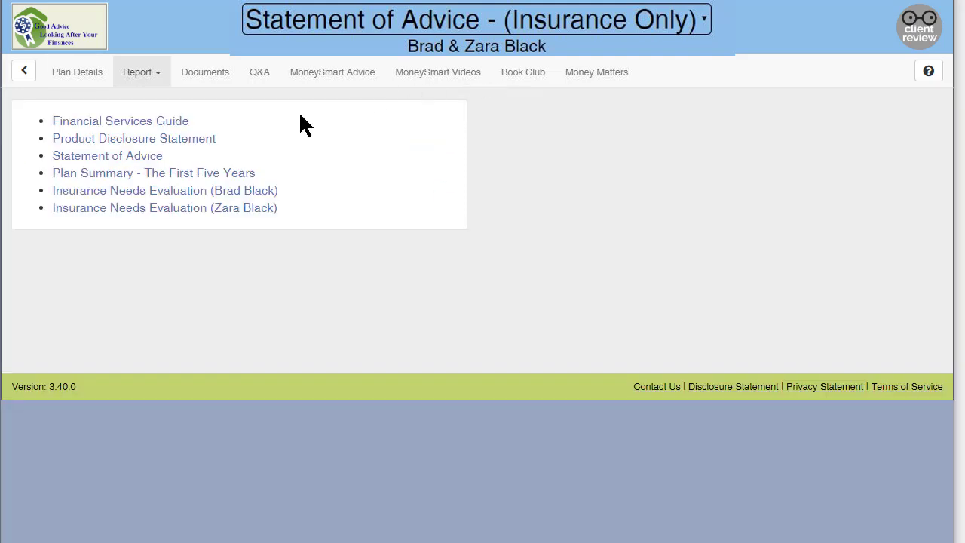
Open the Statement of Advice document, and examine the Investment Targets graphs down to Retirement Accounts at Year 20
left_click(148, 164)
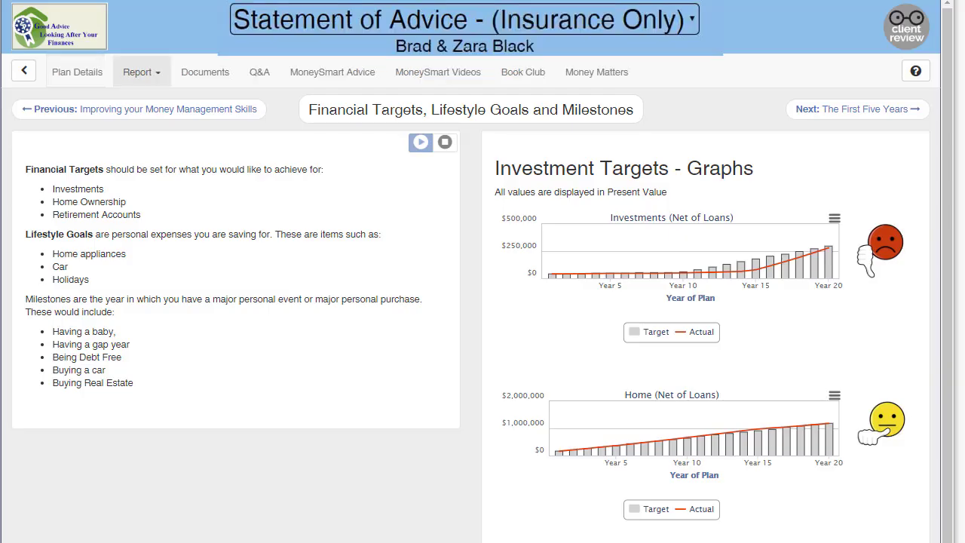
left_click_drag(950, 173, 958, 295)
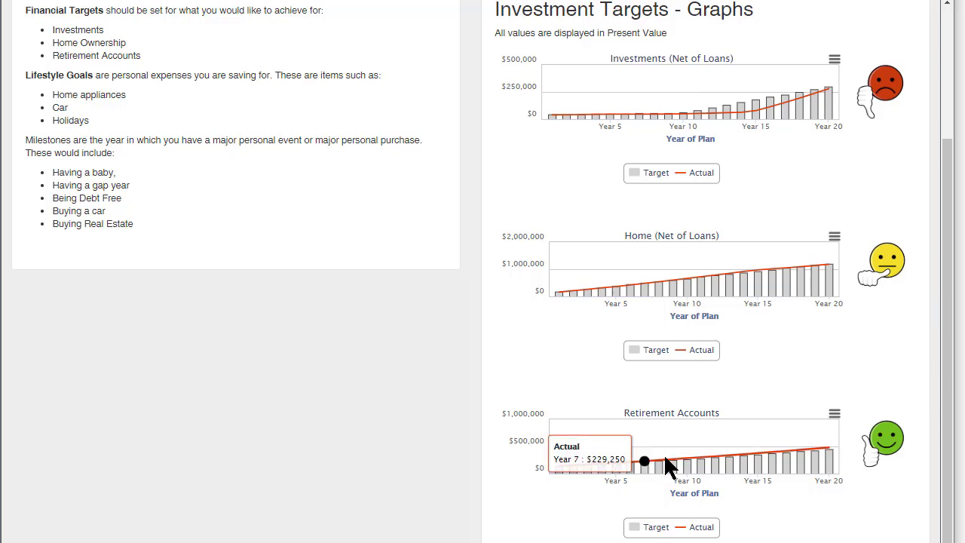
mouse_move(829, 452)
mouse_move(831, 471)
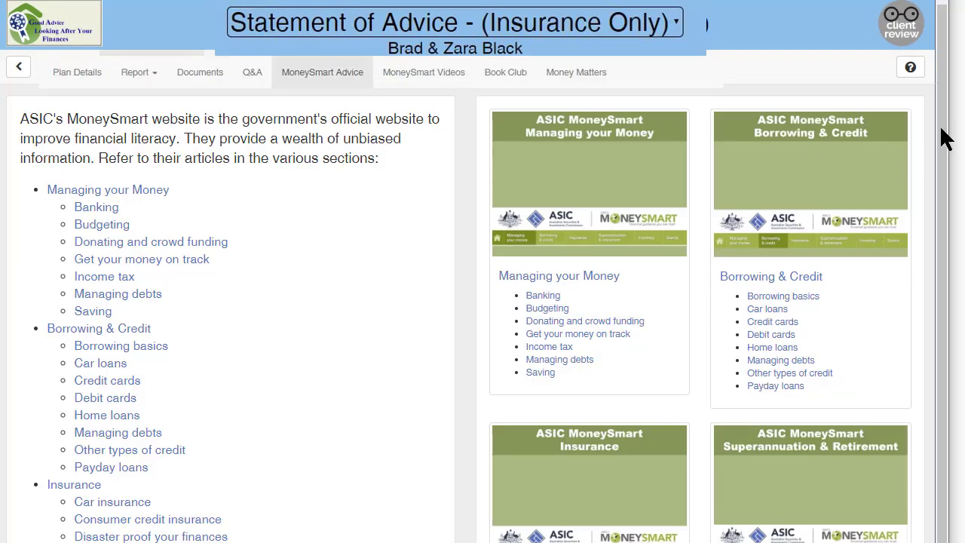
Browse the MoneySmart Advice articles and the MoneySmart Videos collection
left_click_drag(943, 142, 927, 93)
left_click(422, 66)
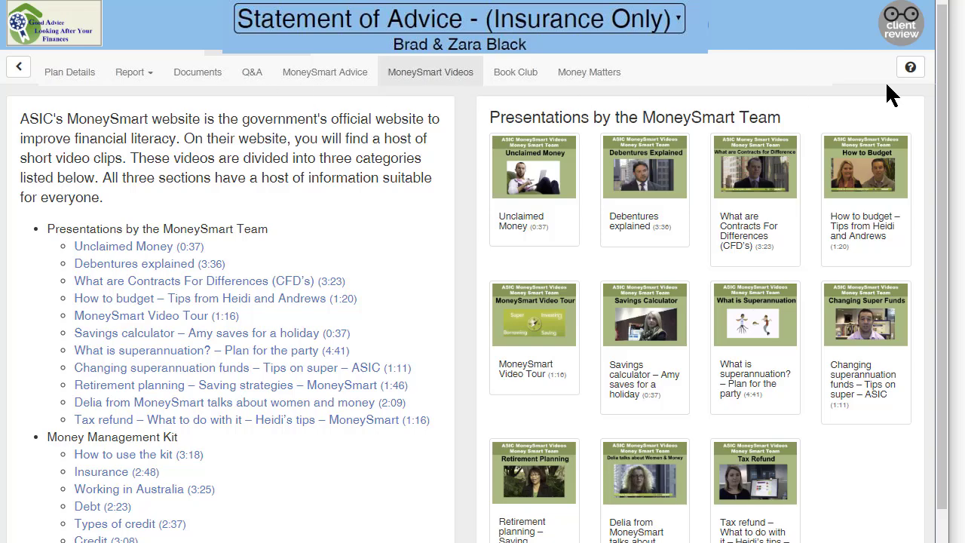
left_click_drag(947, 66, 956, 474)
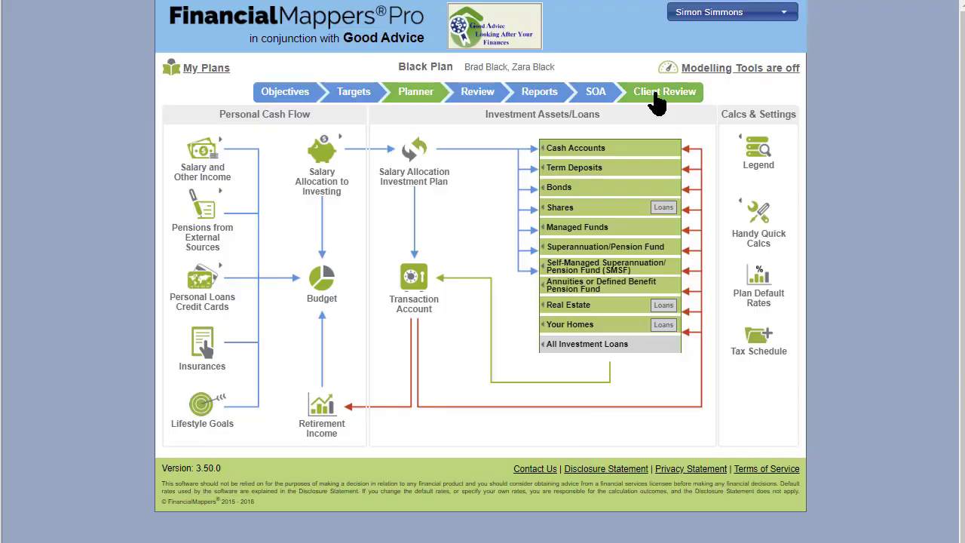
Open Client Review, choose the Summary Report of Client Plan, and display its cover page and table of contents
left_click(664, 94)
left_click(700, 27)
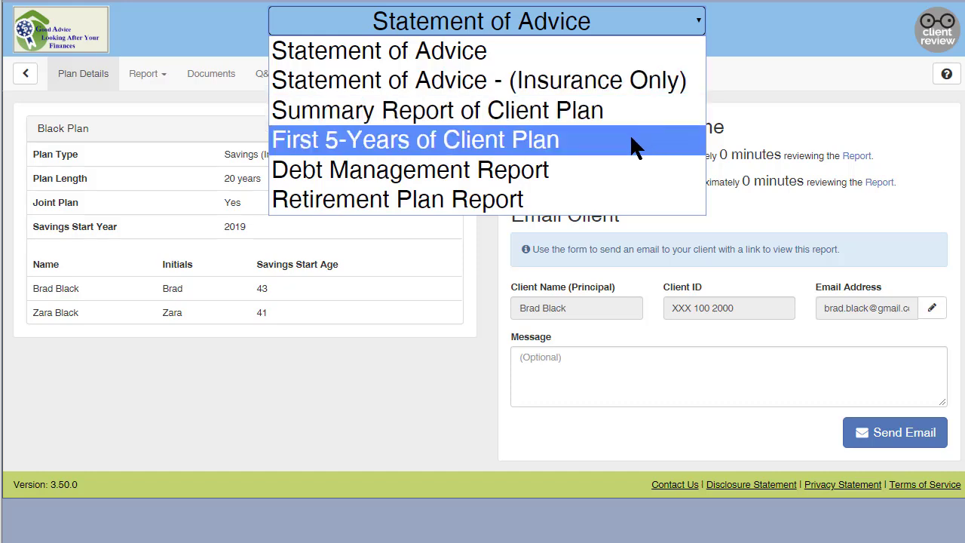
left_click(567, 113)
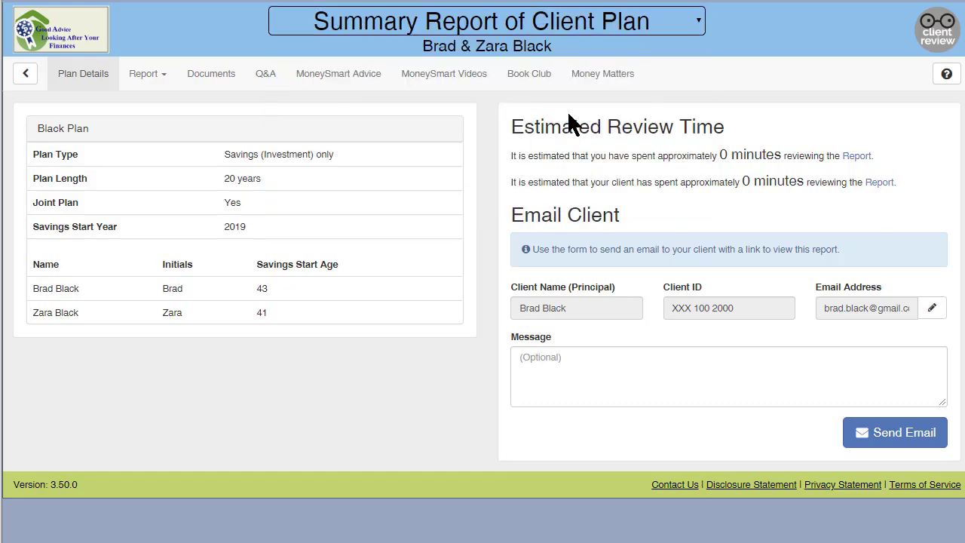
left_click(155, 76)
left_click(178, 99)
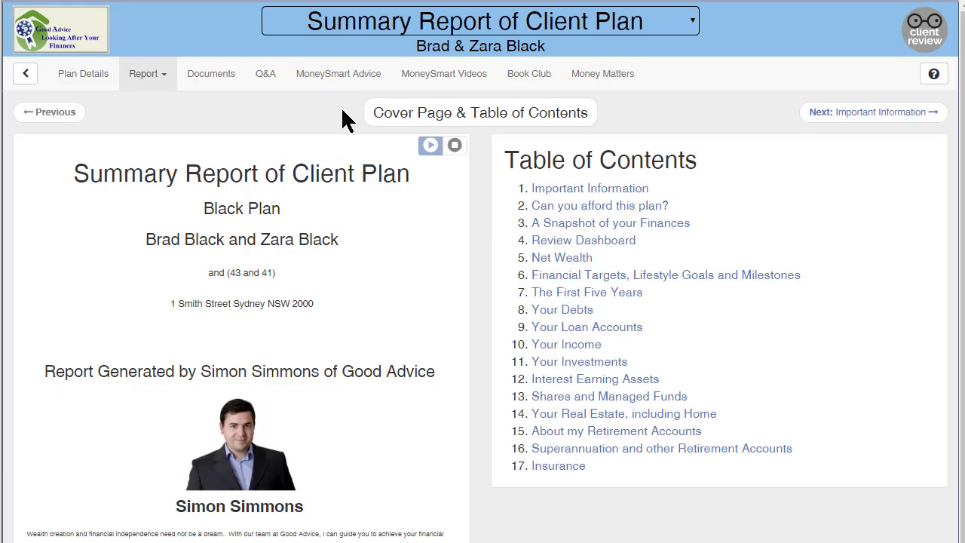
Page through the Summary Report of Client Plan section by section, from the cover page to the final Insurance section
left_click(905, 113)
left_click(905, 113)
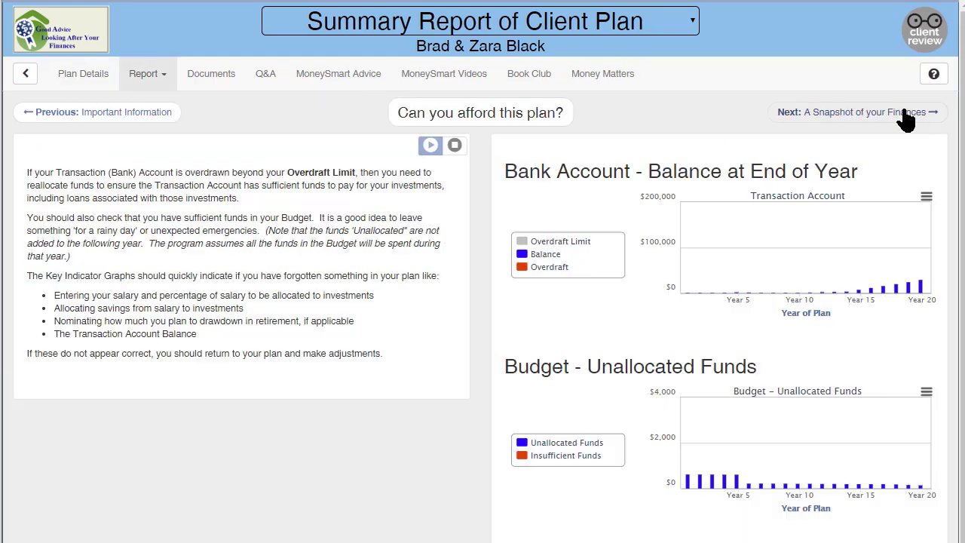
left_click(905, 113)
left_click(905, 113)
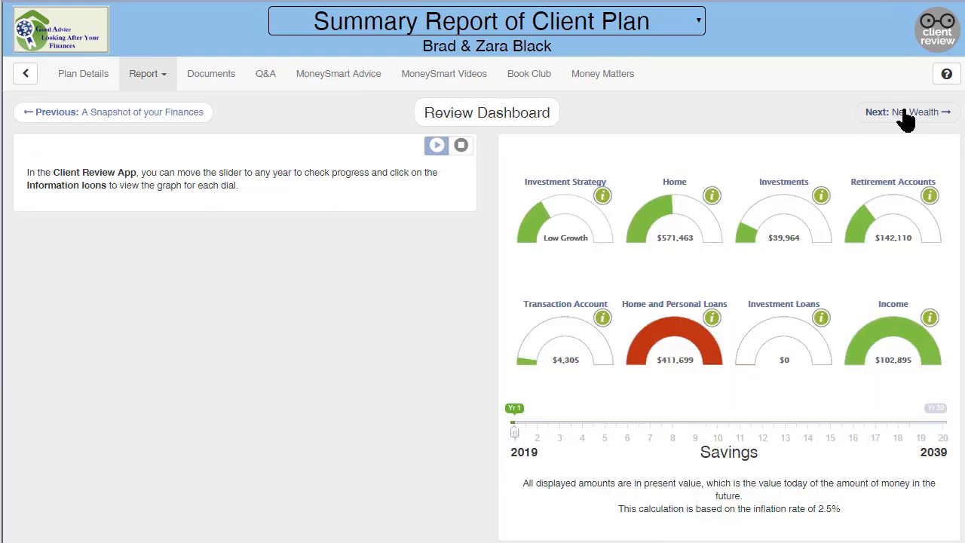
left_click(905, 113)
left_click(905, 113)
left_click(905, 113)
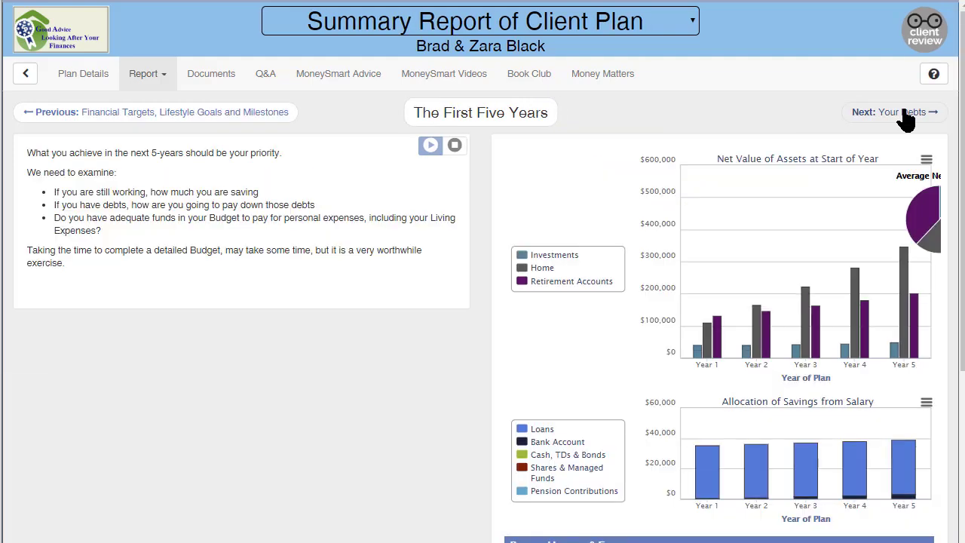
left_click(905, 113)
left_click(905, 113)
left_click(905, 113)
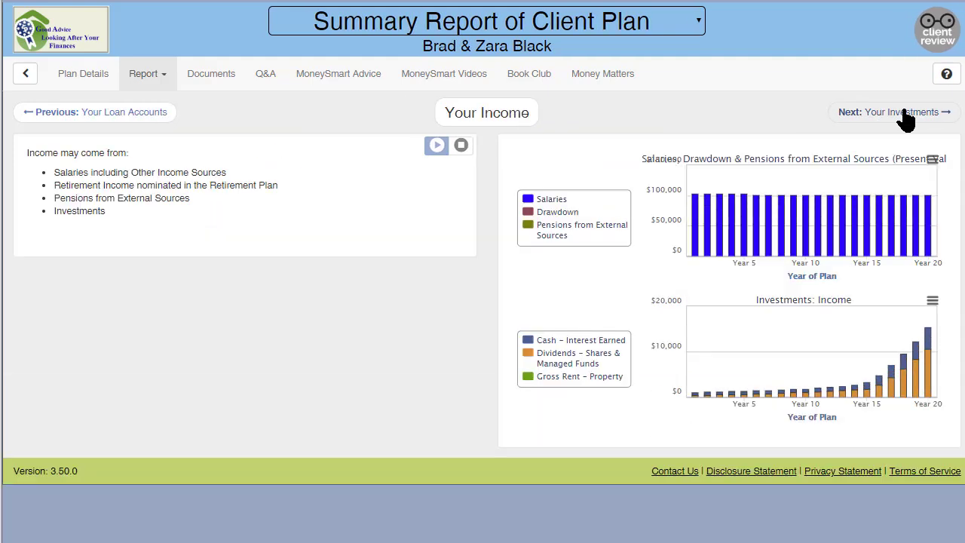
left_click(905, 113)
left_click(905, 113)
left_click(905, 113)
left_click(905, 113)
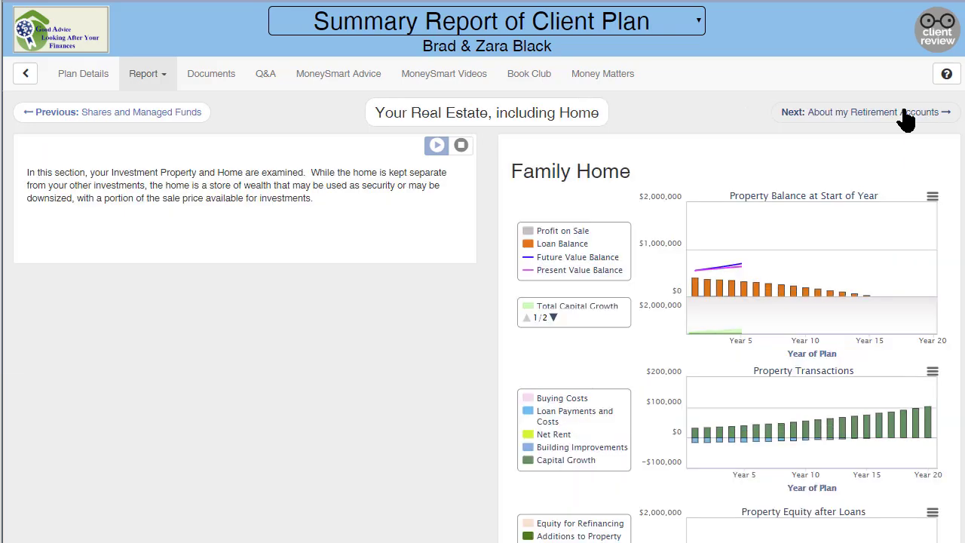
left_click(905, 113)
left_click(905, 113)
left_click(905, 113)
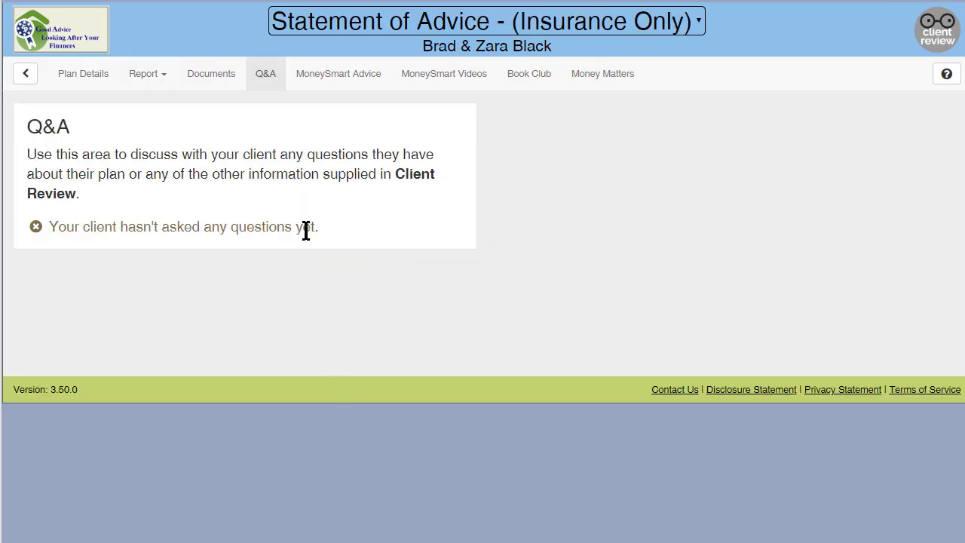
Email the client the Statement of Advice - (Insurance Only) report link with the message "Please review the SOA for insurance recommendations as discussed."
left_click(97, 80)
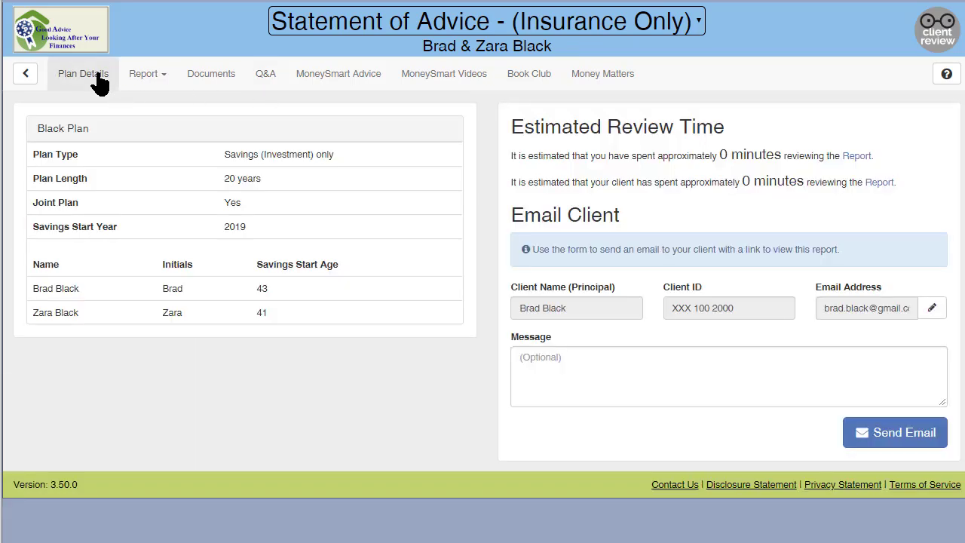
left_click(523, 356)
right_click(523, 357)
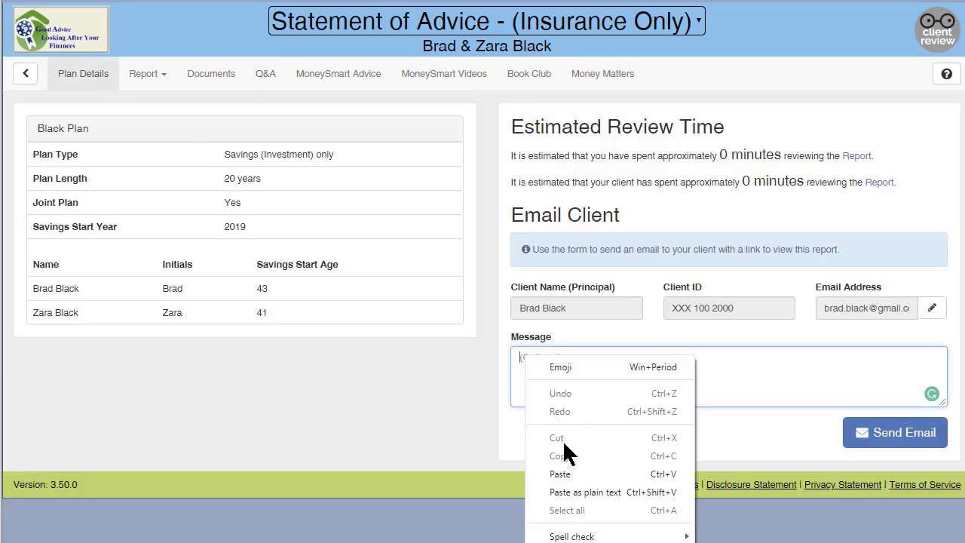
left_click(560, 473)
left_click(867, 432)
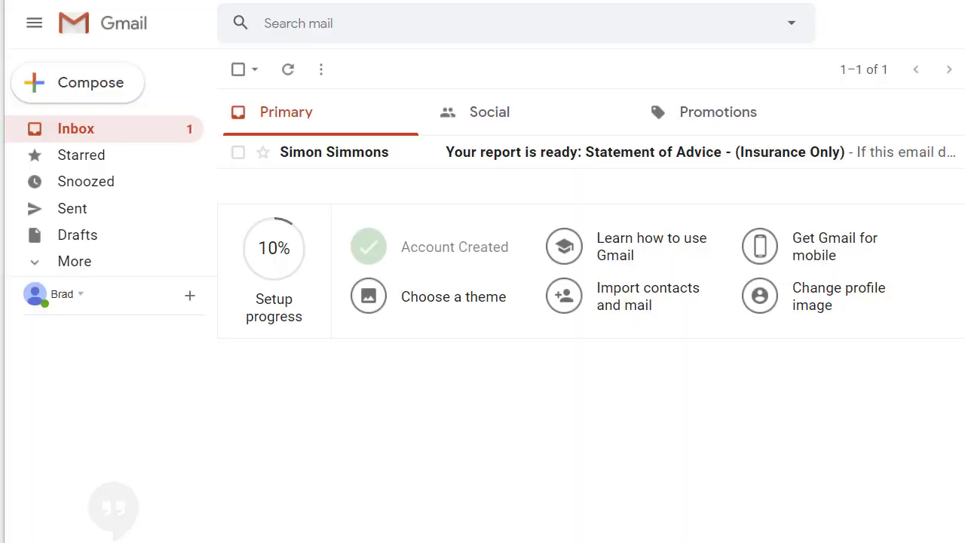
In Gmail, open the report-ready email and follow its link to the shared Statement of Advice - (Insurance Only)
left_click(581, 153)
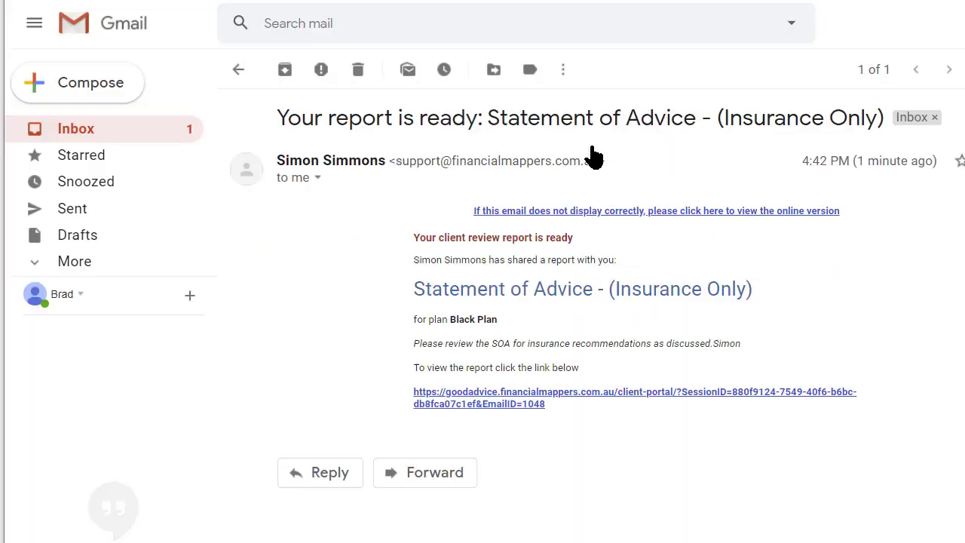
left_click(681, 401)
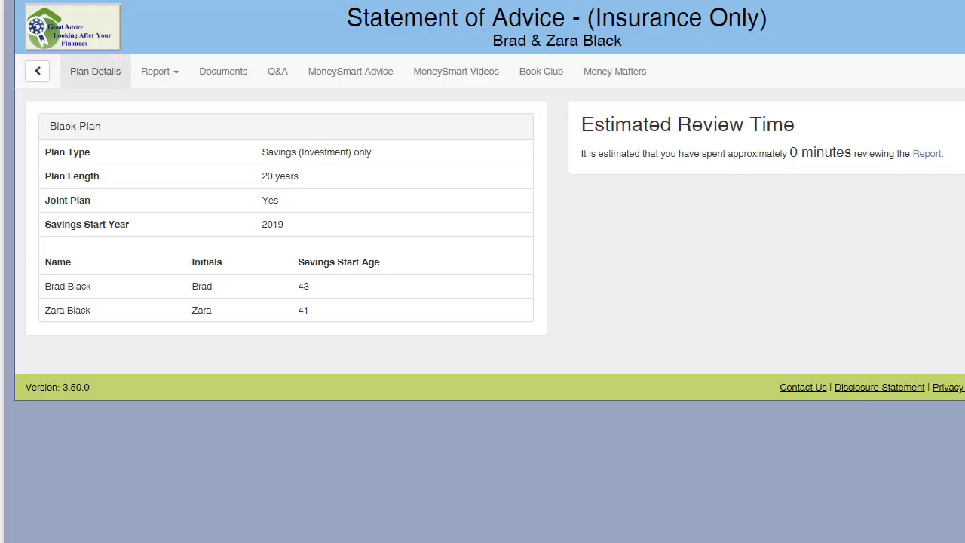
Send the adviser a Q&A question titled "I would like to save $100 a month for grandchildren", asking about buying an ETF
left_click(278, 71)
left_click(396, 111)
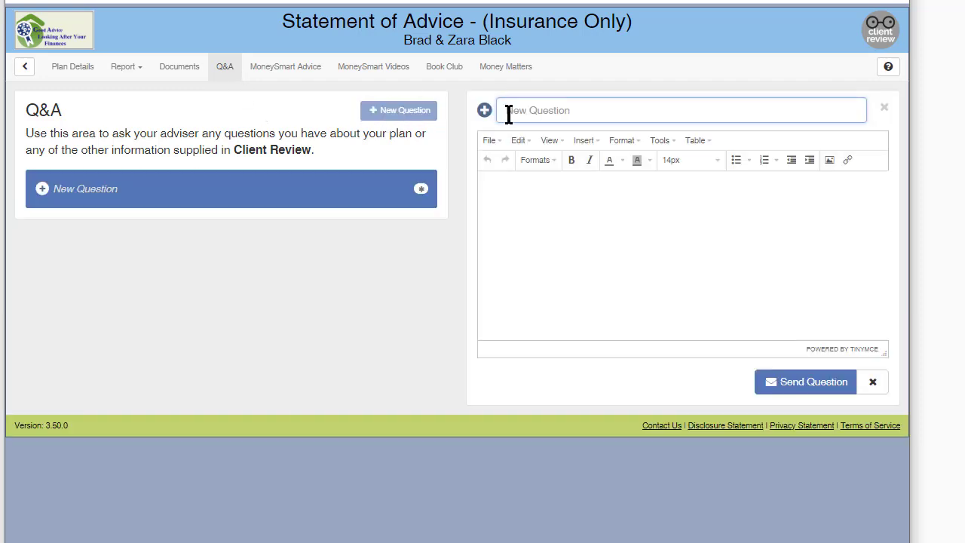
type("I woul")
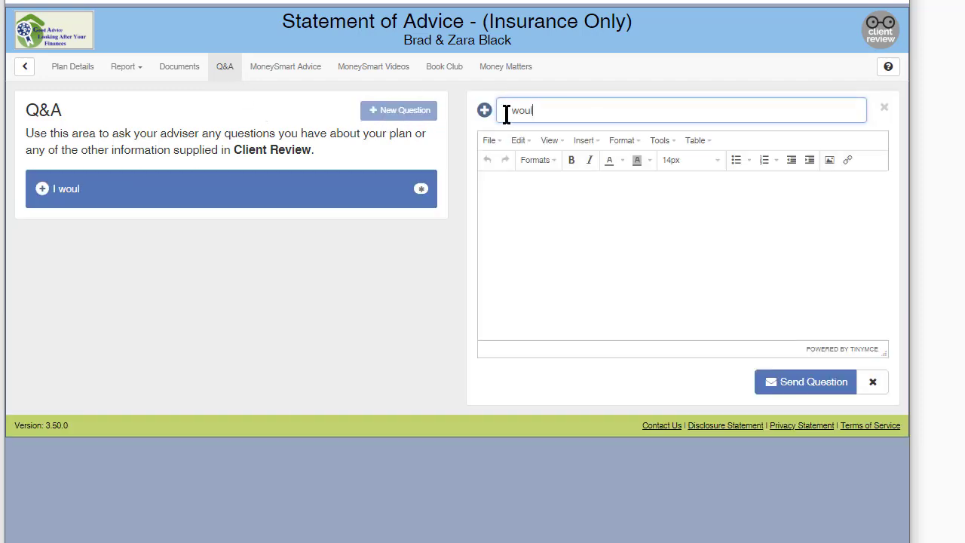
type("d like to save $100 a month for grandchildren")
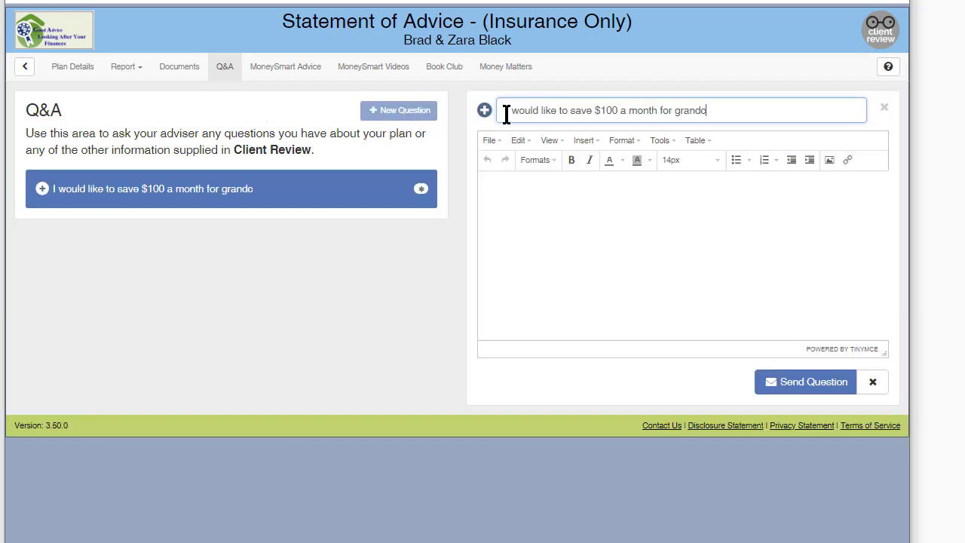
left_click(489, 181)
type("That’s a great plan, Simon.  My wife and I are thinking of saving $100 a month for the grandchildren. What do you think about my buying an ETF? Brad")
left_click(814, 381)
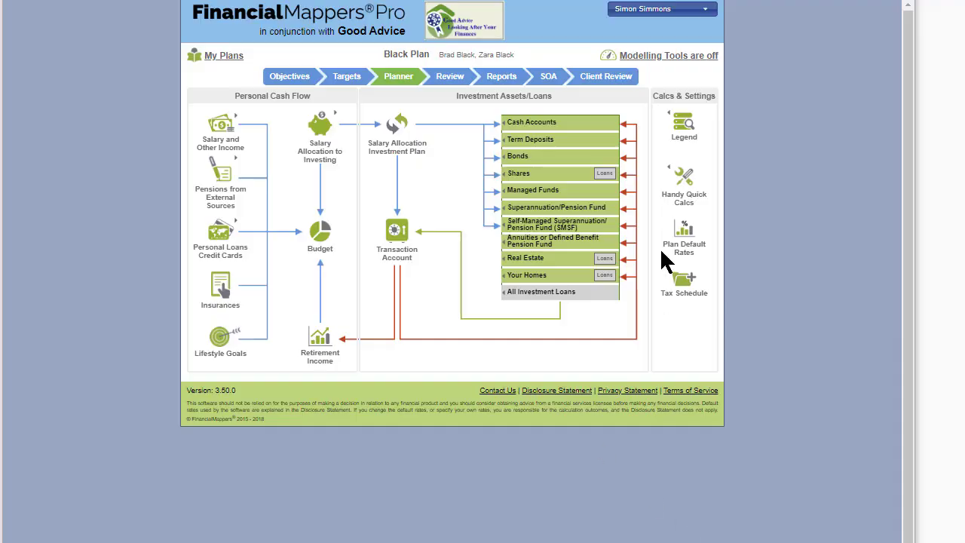
As the adviser, open Client Review for the Black Plan, choose Statement of Advice - (Insurance Only), and display its Q&A area
left_click(605, 77)
left_click(637, 23)
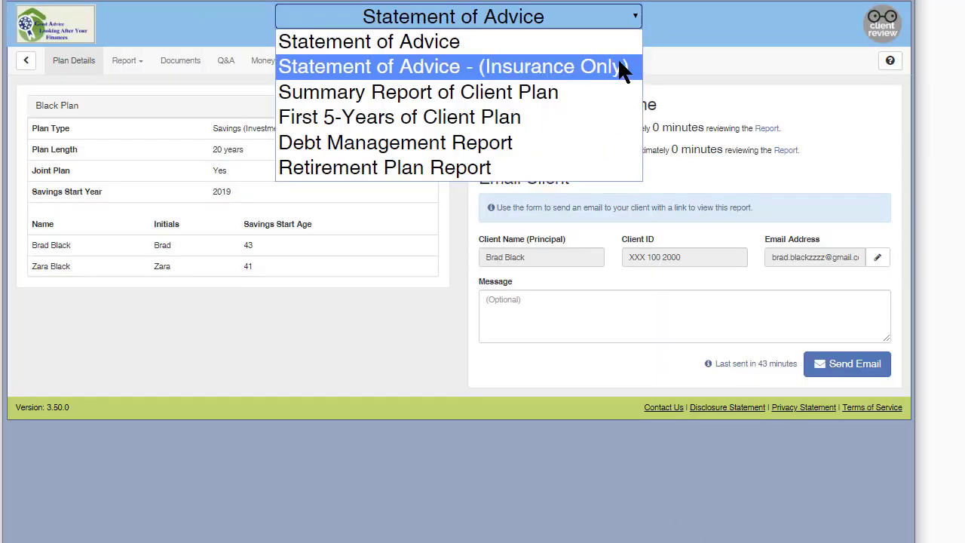
left_click(622, 68)
left_click(226, 65)
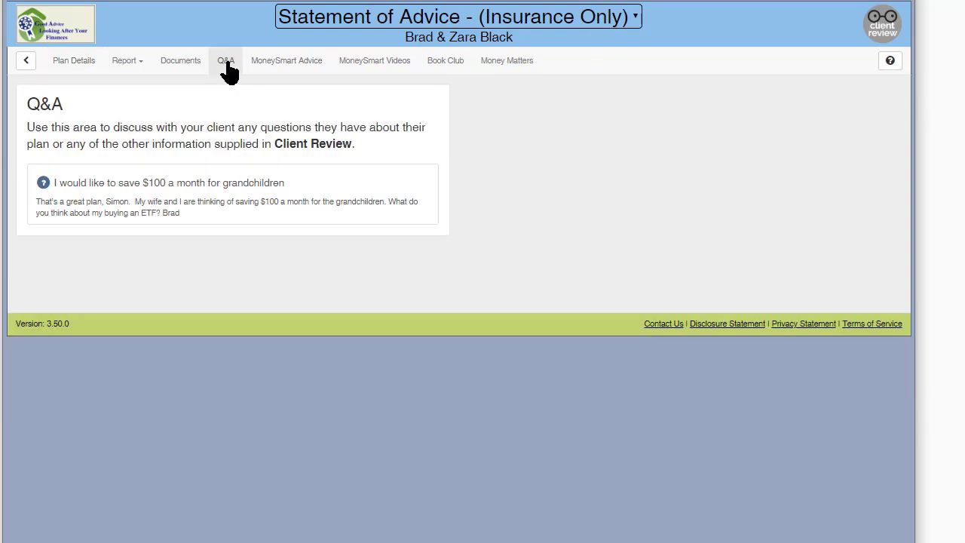
Send a comment on the grandchildren savings question, calling ETFs an excellent choice and suggesting an ETF for the ASX100
left_click(194, 202)
left_click(861, 228)
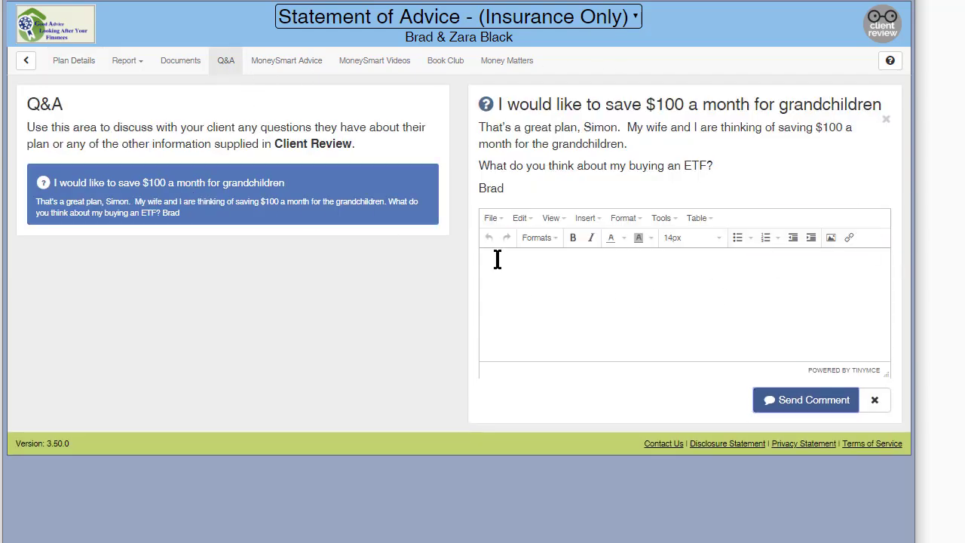
type("ETF's would be an excellent choice as you can add small amounts and any time.  I would suggest you purchase an ETF for the ASX100.  This way you are only investing in the largest 100 companies in Australia.")
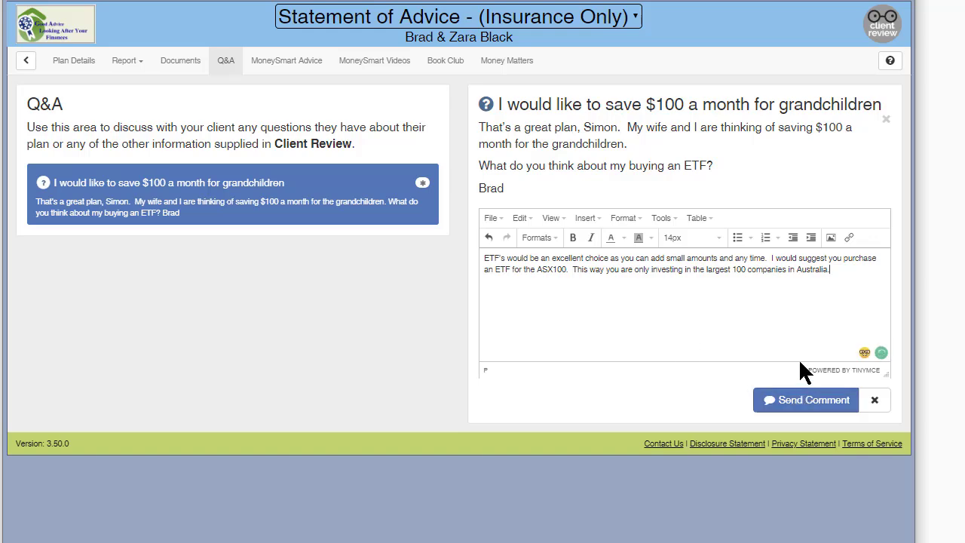
left_click(764, 397)
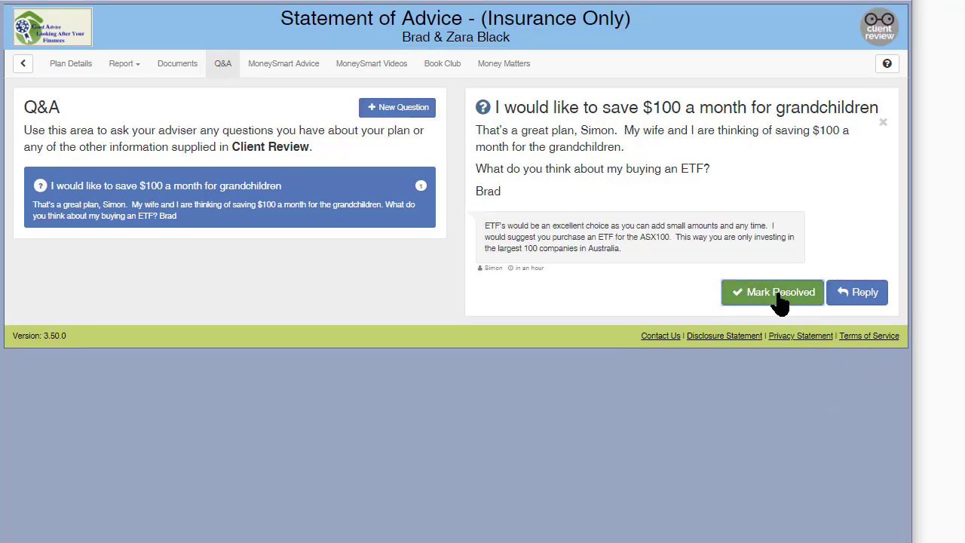
As the client, mark the grandchildren question resolved, and send a question titled "Will we have a falling share market?" asking for the adviser's thoughts
left_click(777, 293)
left_click(533, 429)
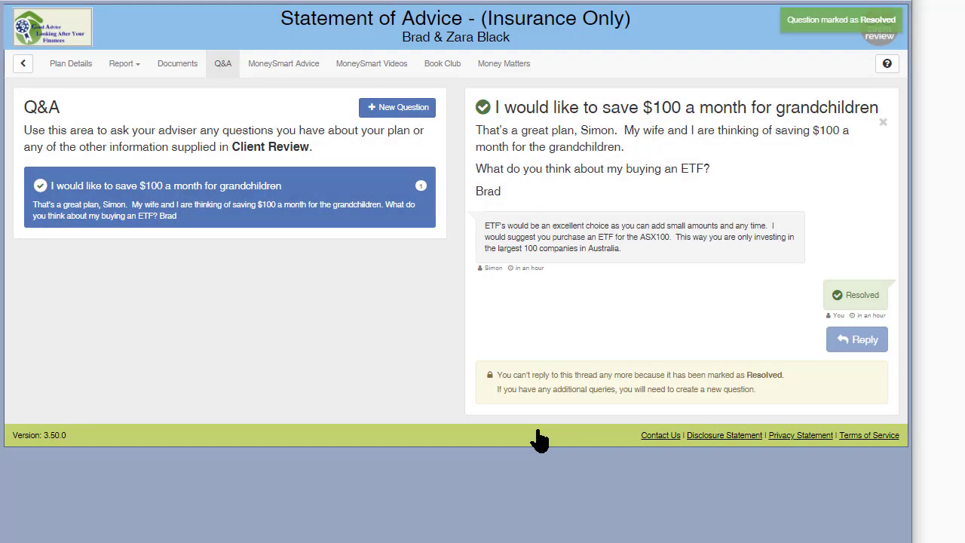
left_click(385, 112)
type("Will")
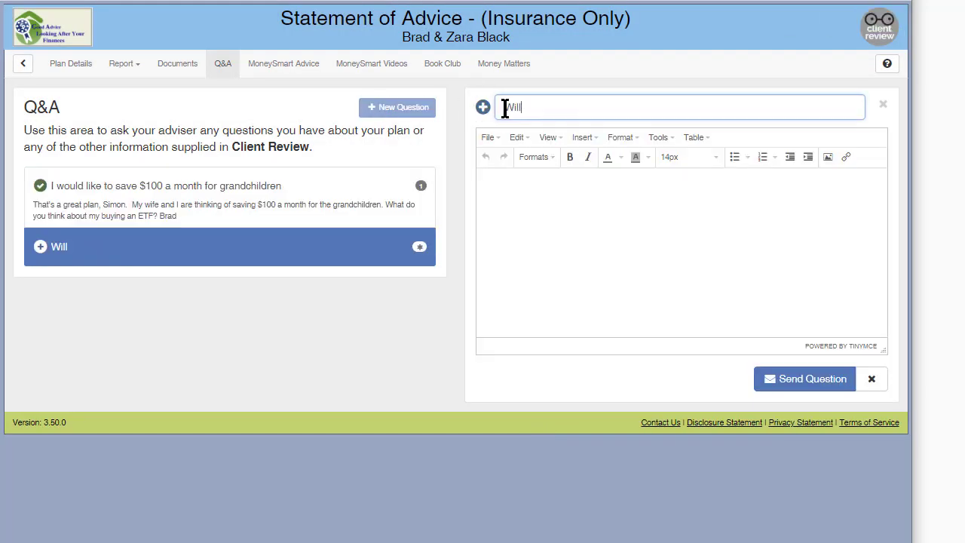
type(" we have a falling share market?")
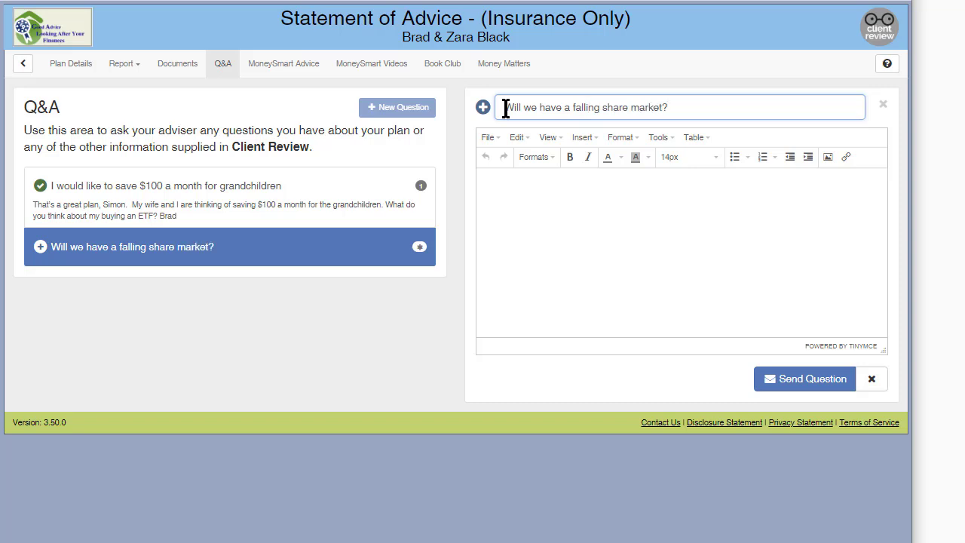
left_click(498, 179)
type("I have been hearing some disturbing predictions about our economy and possible fall in the share market. What are your thoughts?")
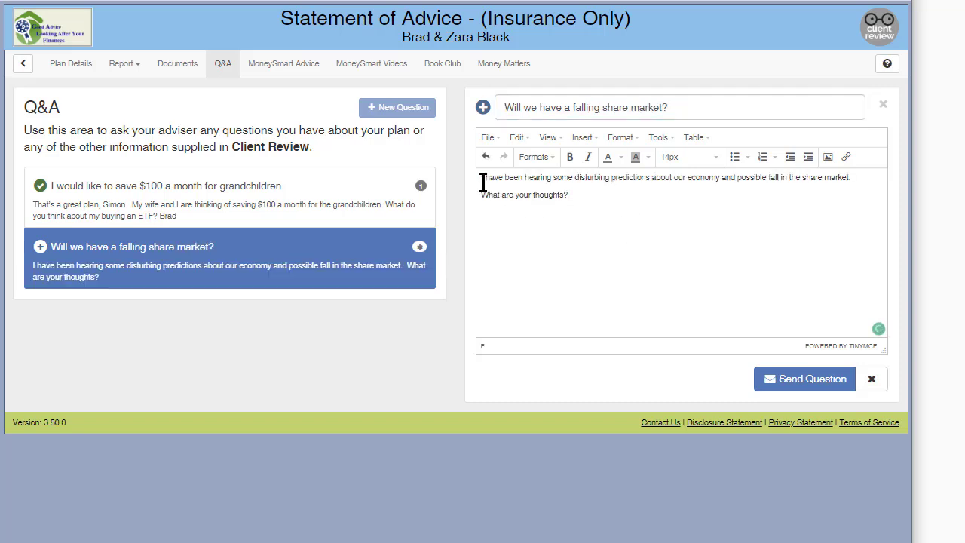
left_click(811, 379)
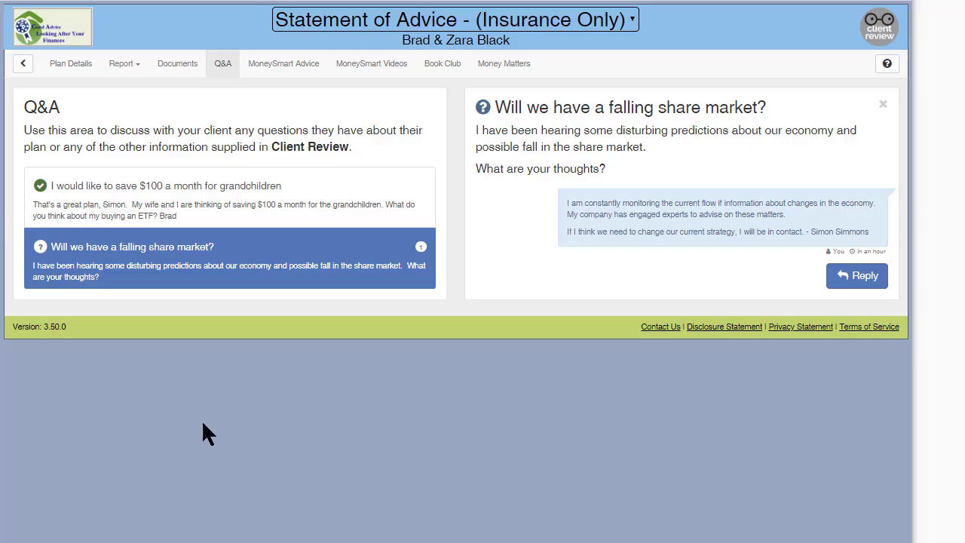
Review both Q&A threads from the adviser's side, and check the estimated review times in the plan details
left_click(187, 181)
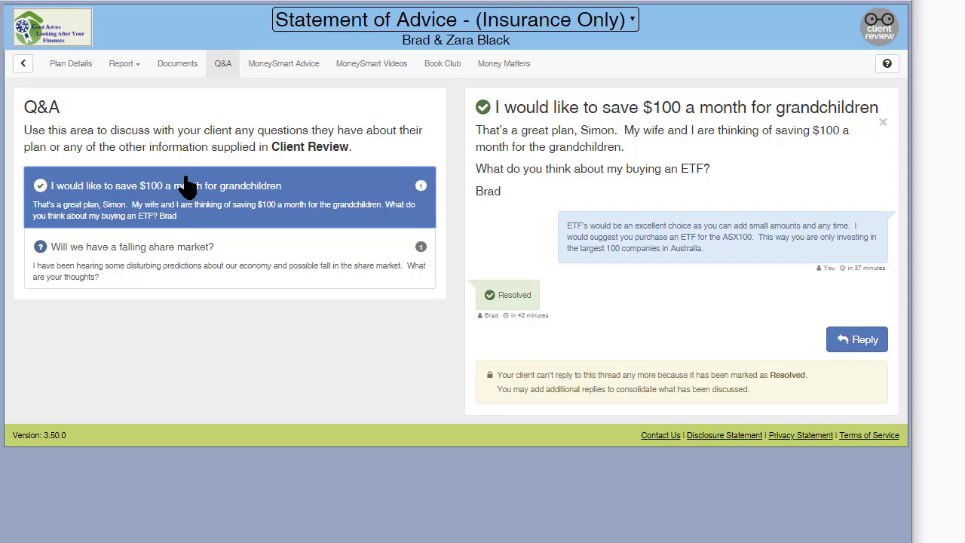
left_click(188, 258)
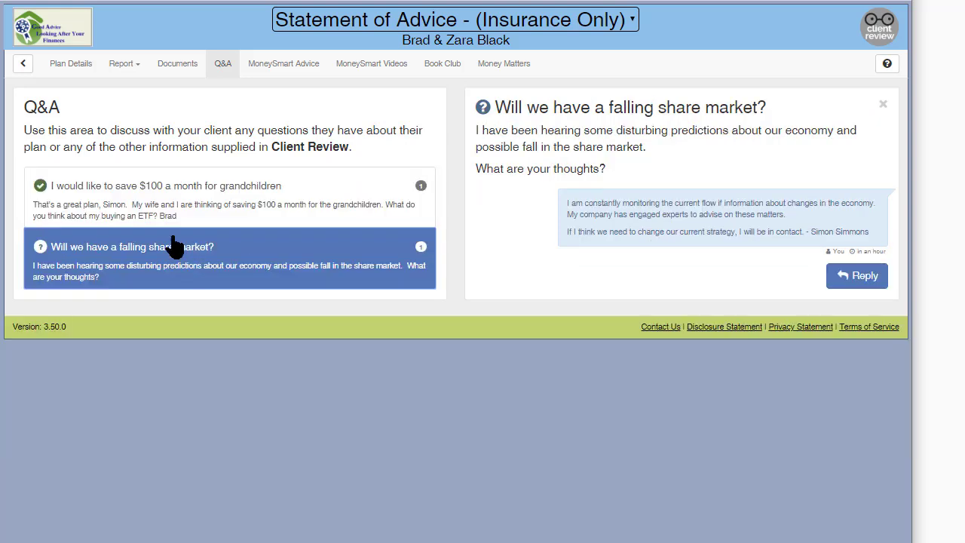
left_click(83, 66)
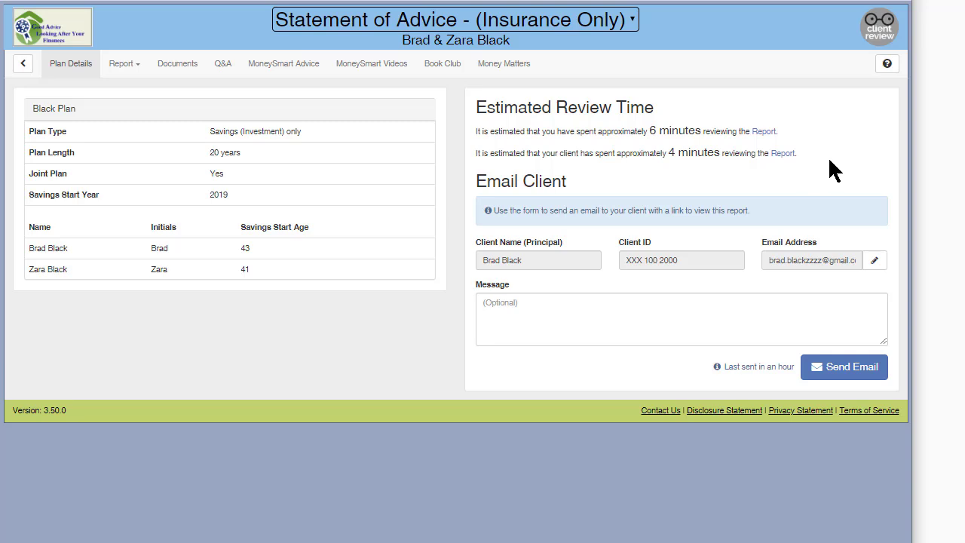
left_click(225, 68)
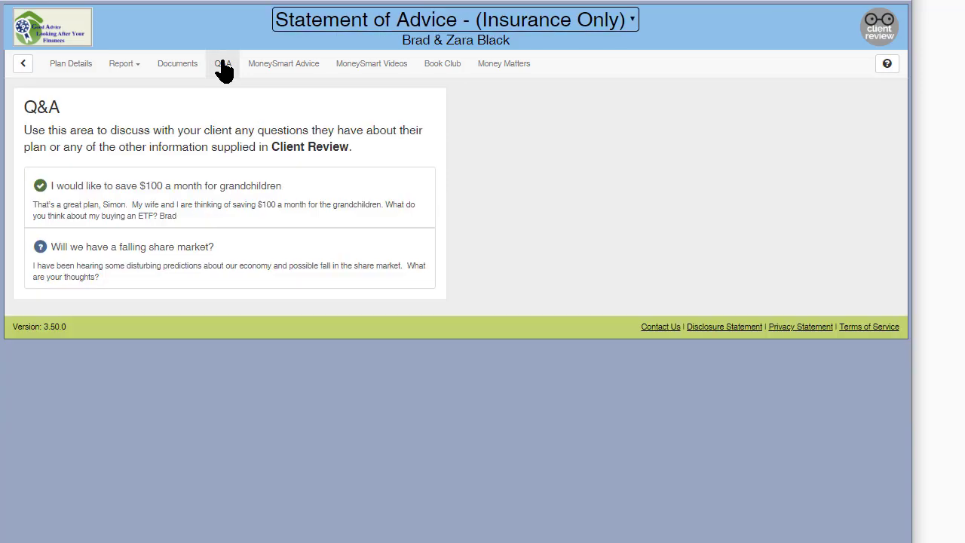
Page through the Statement of Advice - (Insurance Only) report from its cover page to the "What you should know about my Advice" section
left_click(124, 65)
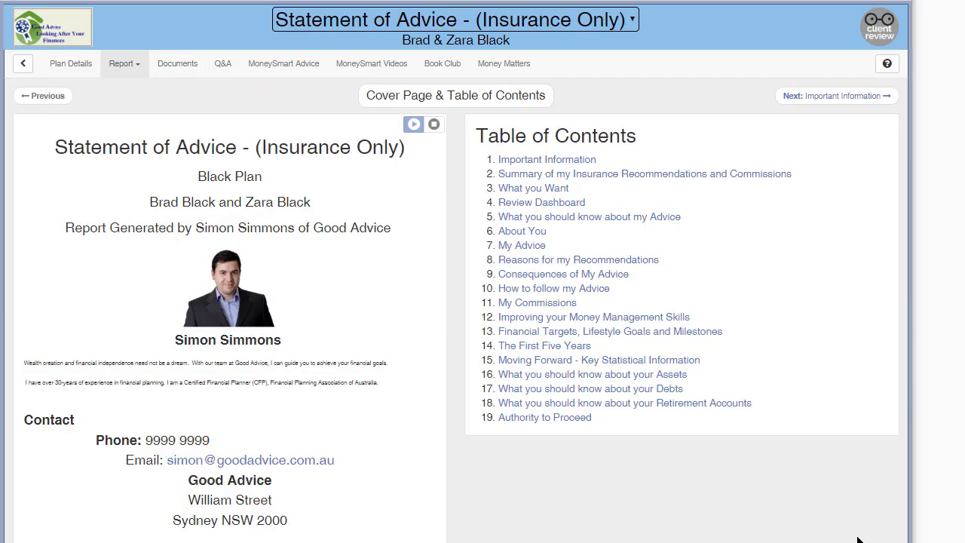
left_click(808, 102)
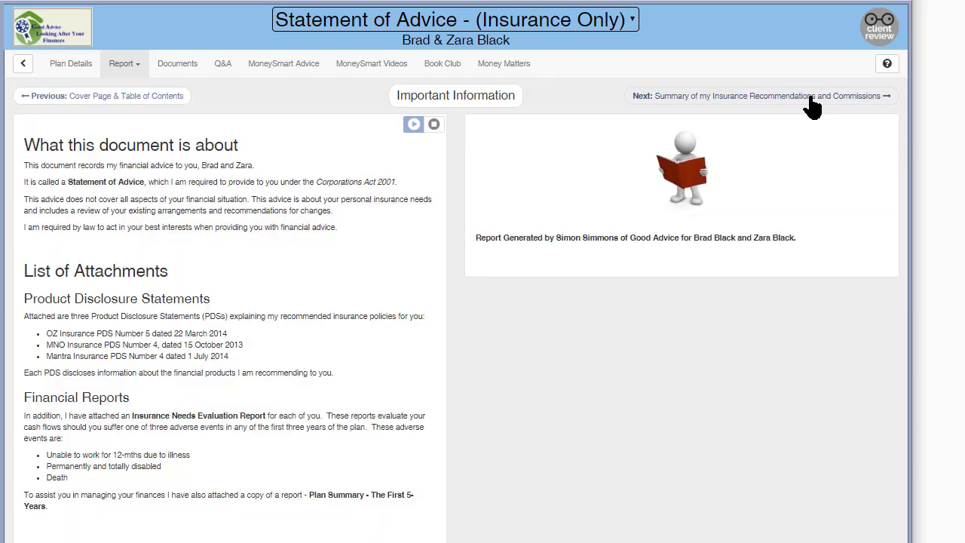
left_click(810, 100)
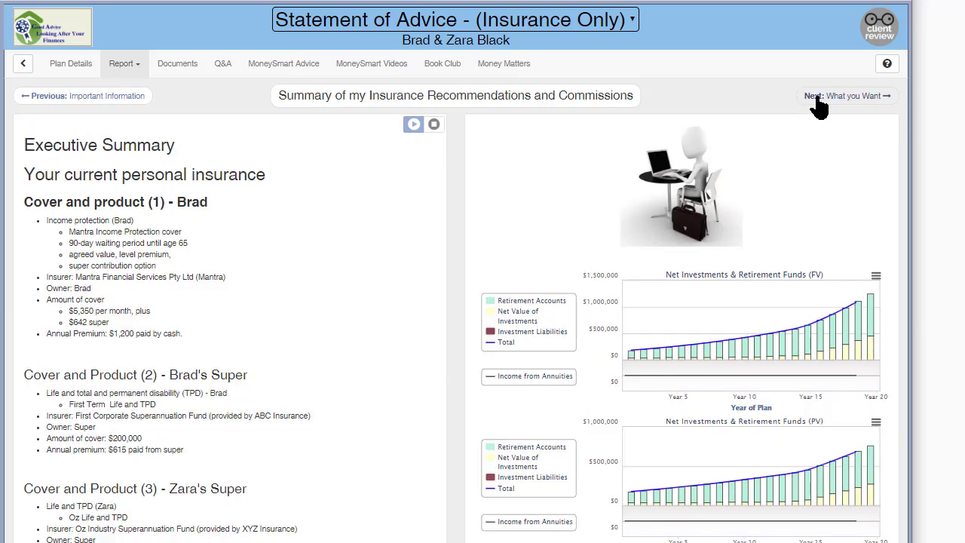
left_click(821, 101)
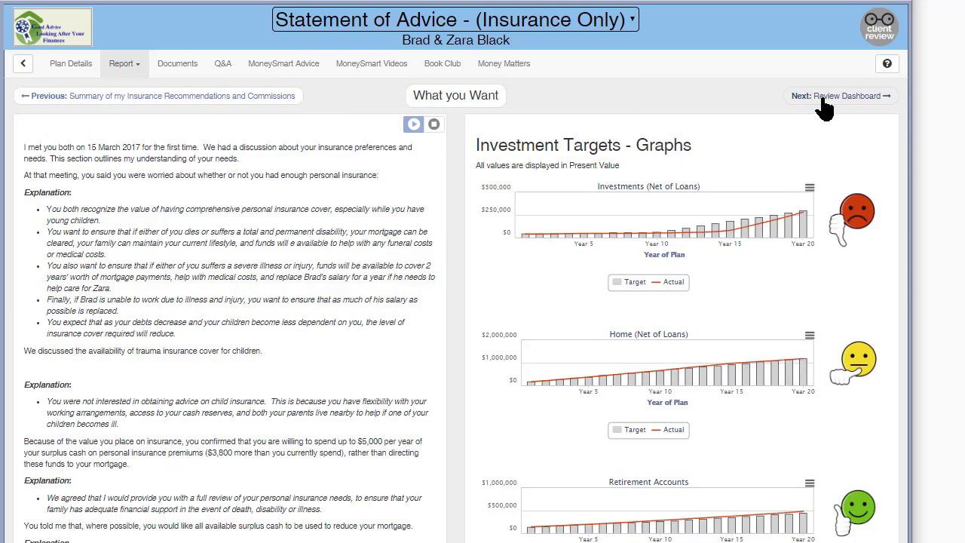
left_click(823, 99)
left_click(824, 102)
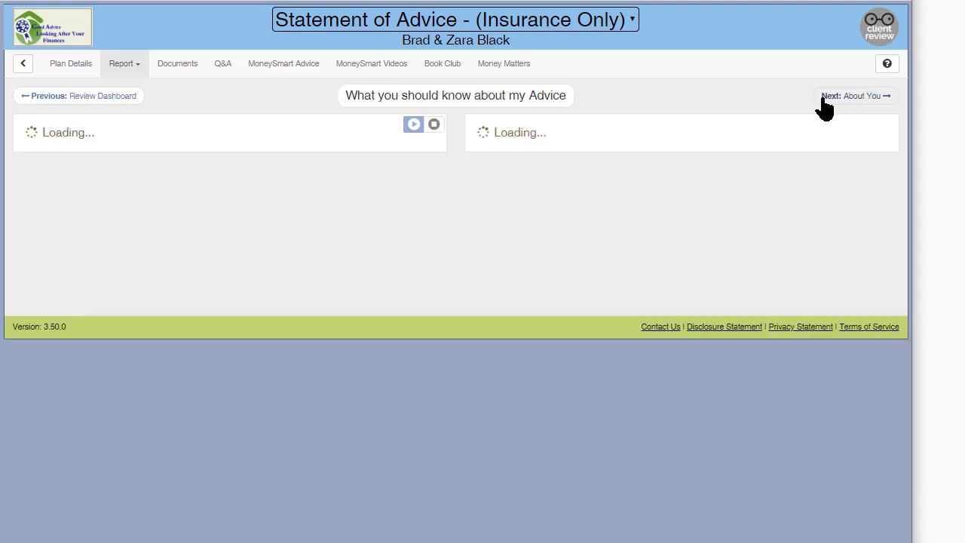